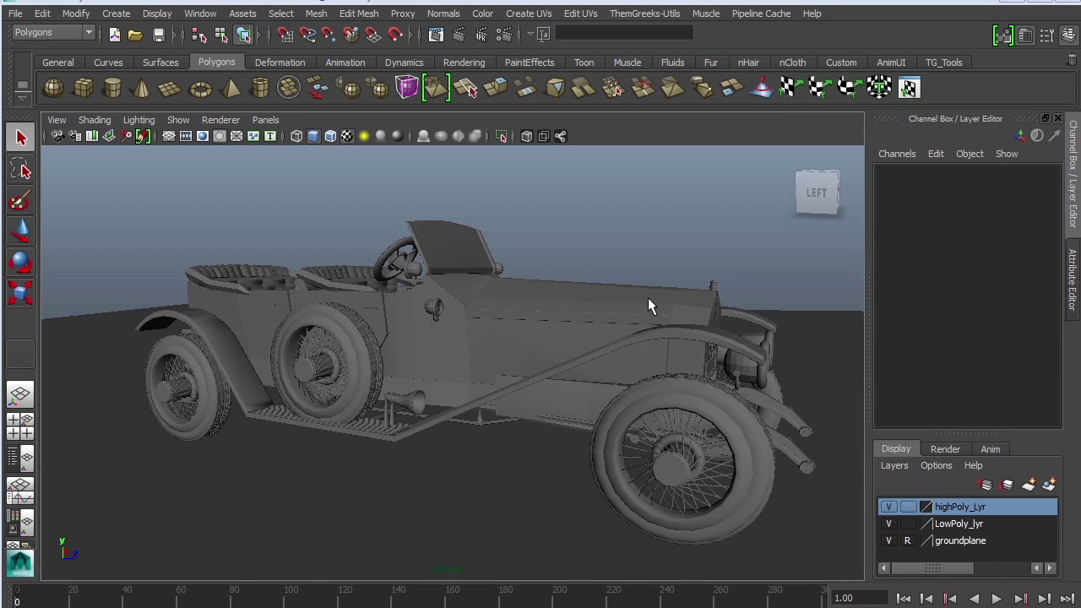
left_click_drag(689, 257, 687, 281, "alt")
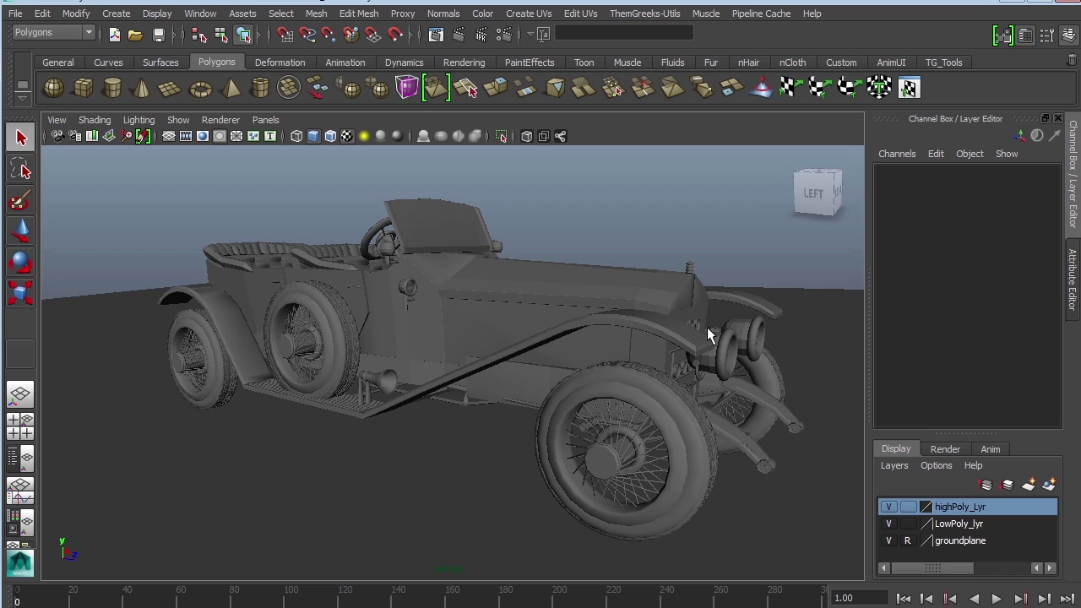
left_click_drag(708, 336, 684, 240, "alt")
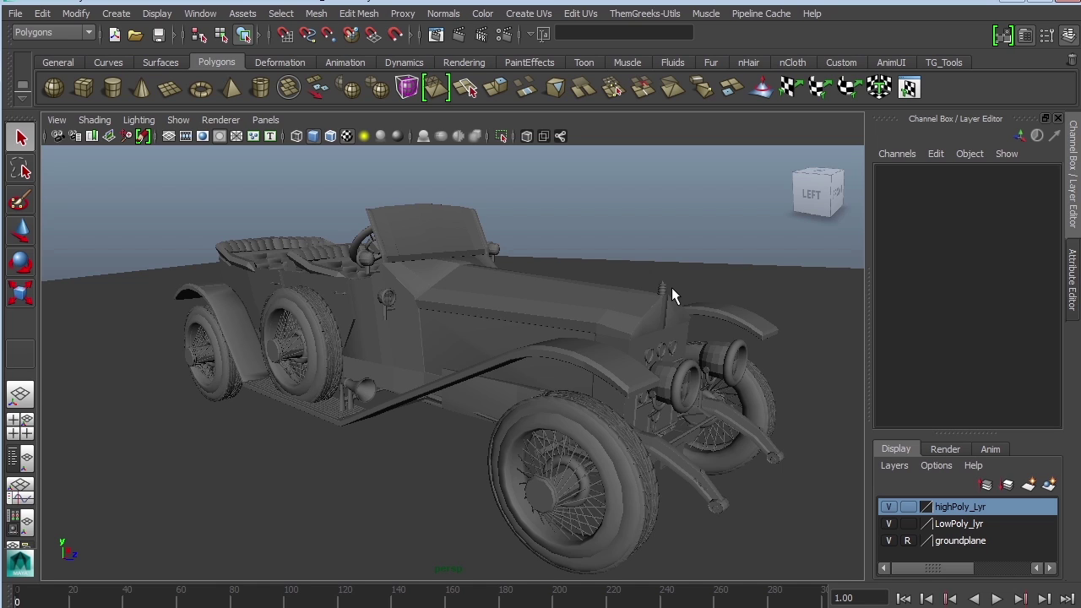
left_click_drag(673, 291, 538, 329, "alt")
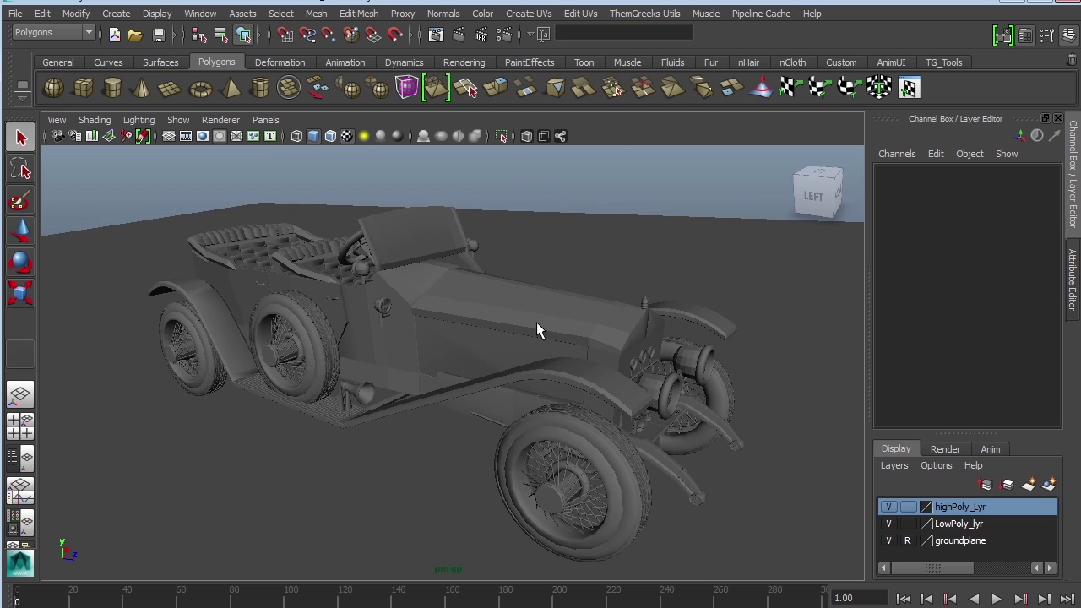
left_click_drag(639, 359, 697, 371, "alt")
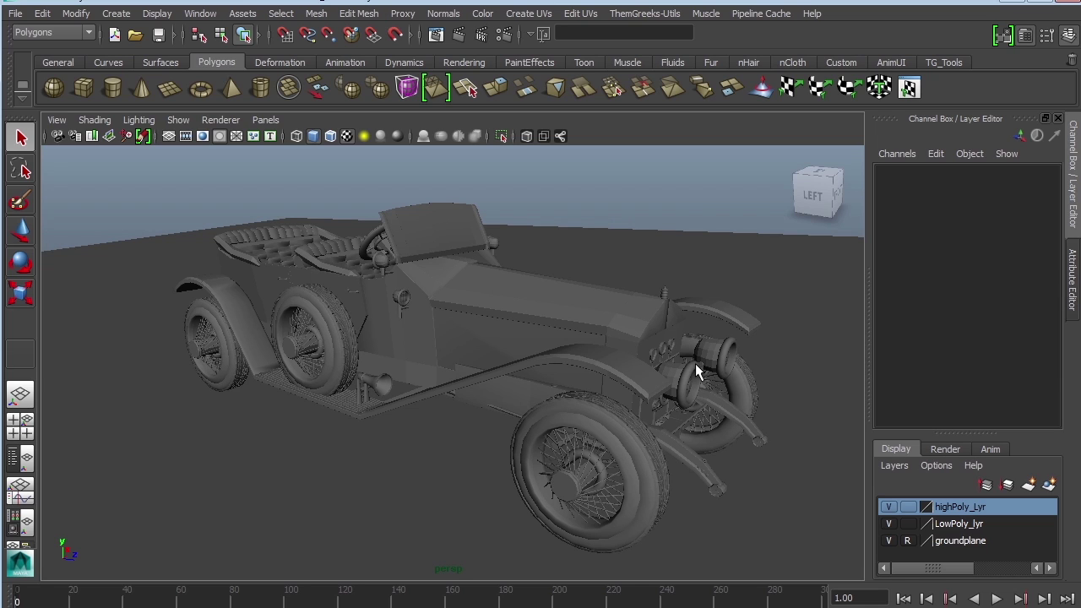
Open the Hypershade, widen its window and position it lower over the viewport.
left_click(207, 13)
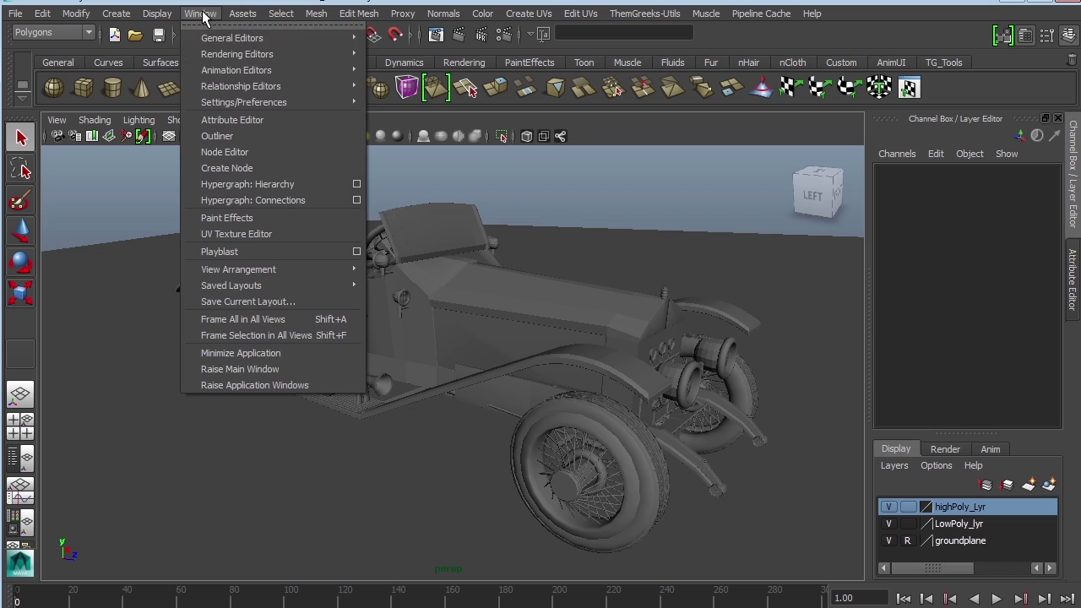
mouse_move(235, 54)
left_click(411, 96)
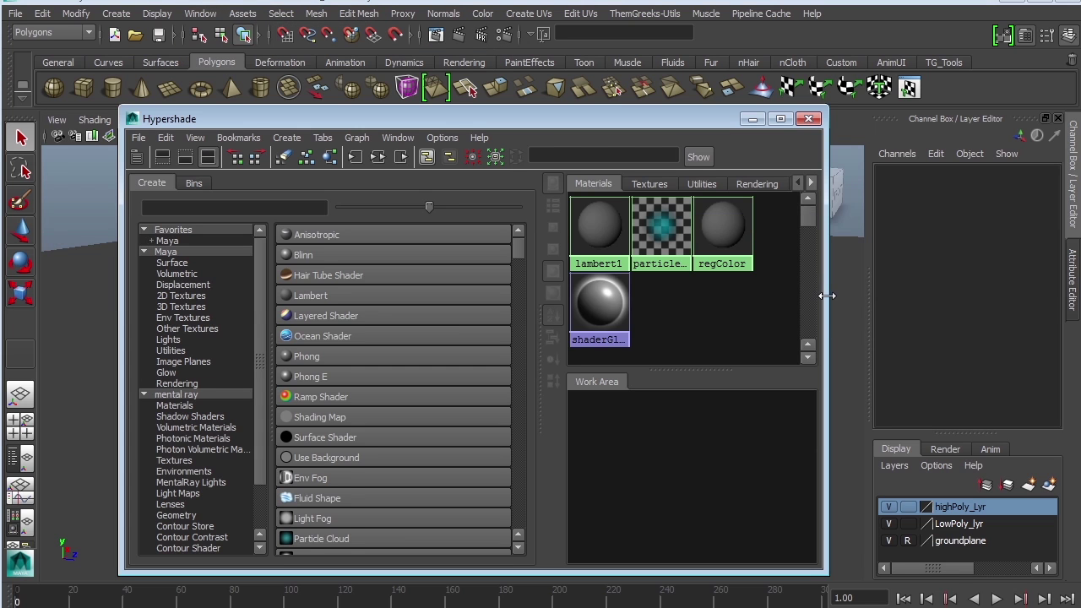
left_click_drag(824, 296, 956, 219)
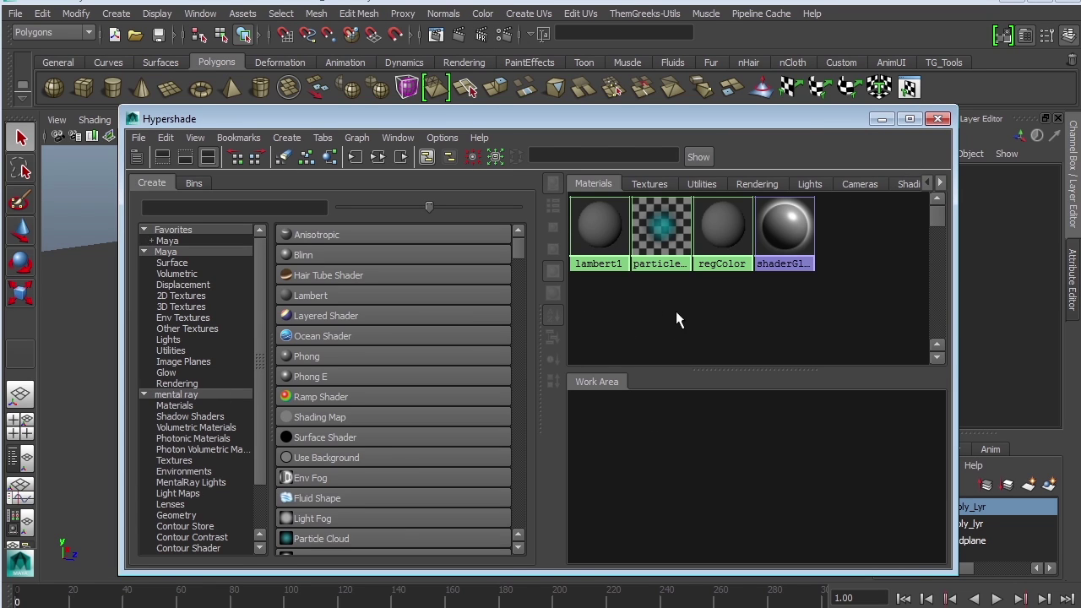
left_click_drag(674, 124, 655, 189)
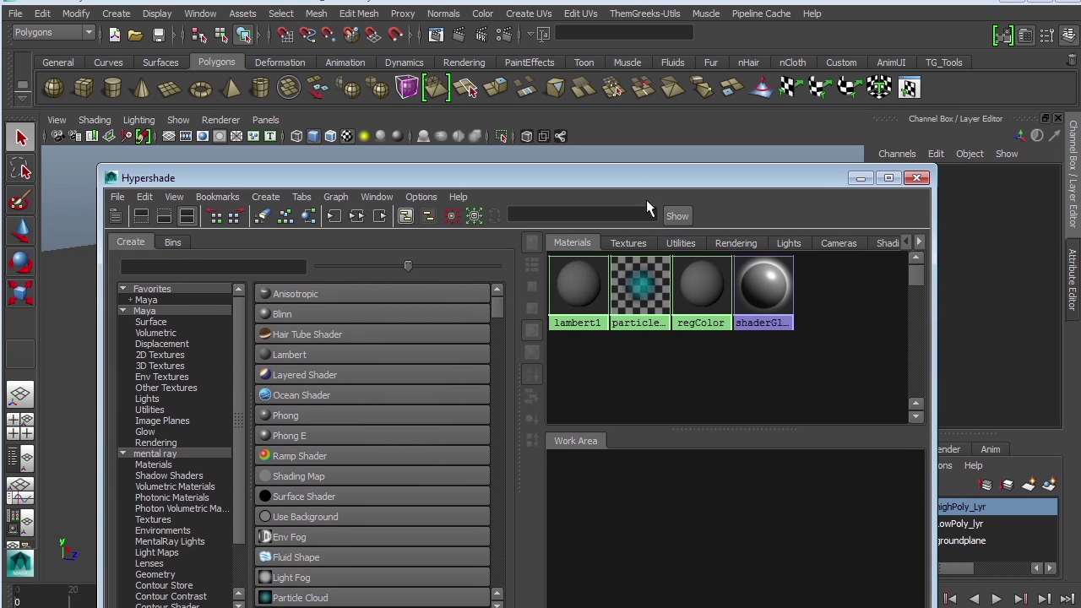
Examine the scene's existing materials and browse the Maya and mental ray shader categories.
left_click(582, 300)
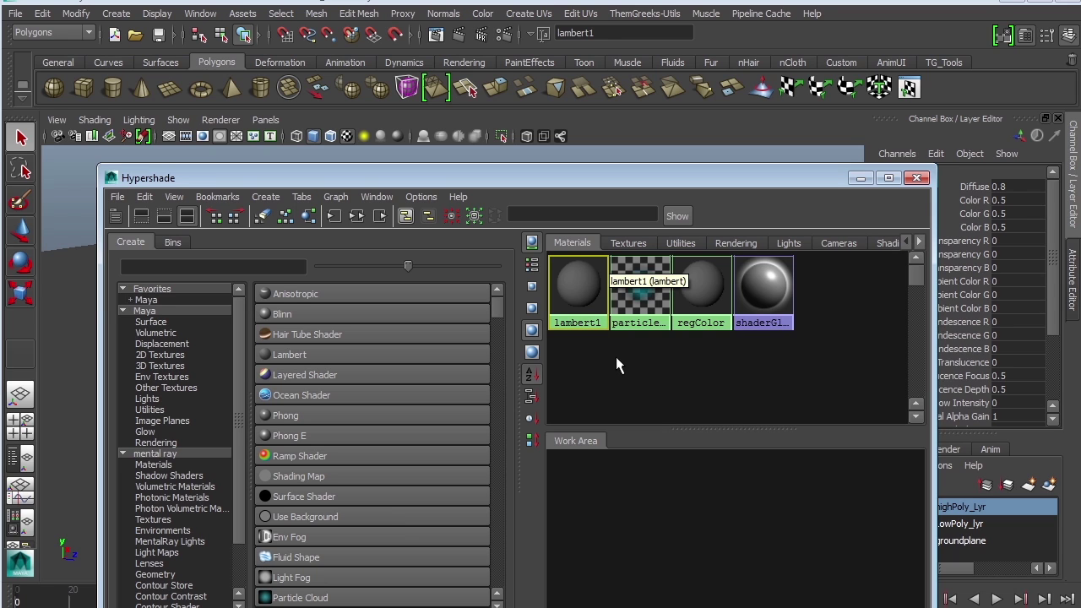
left_click(640, 292)
left_click(763, 298)
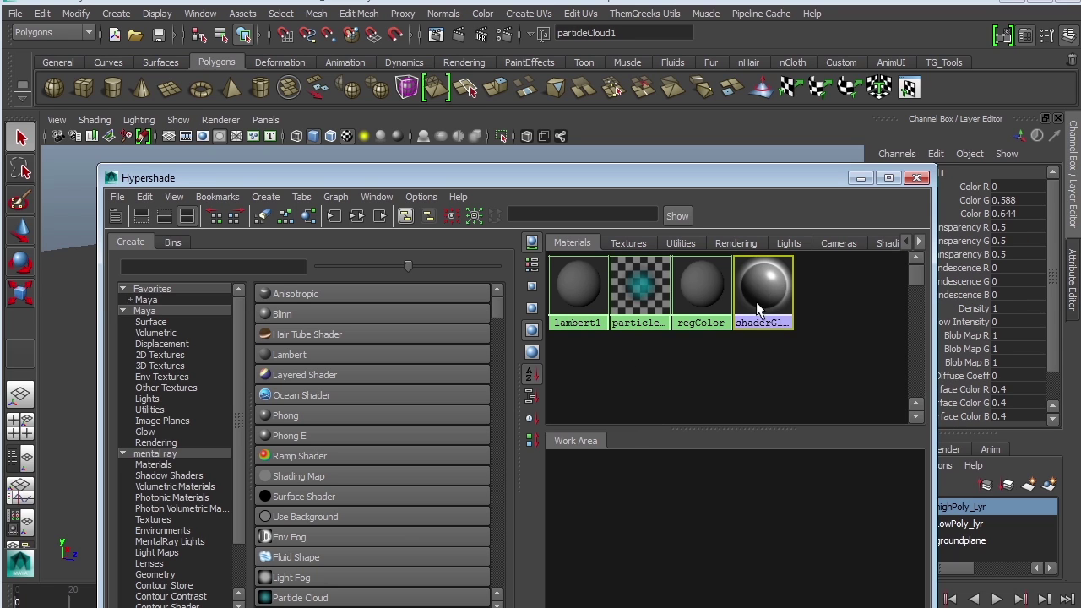
left_click(698, 297)
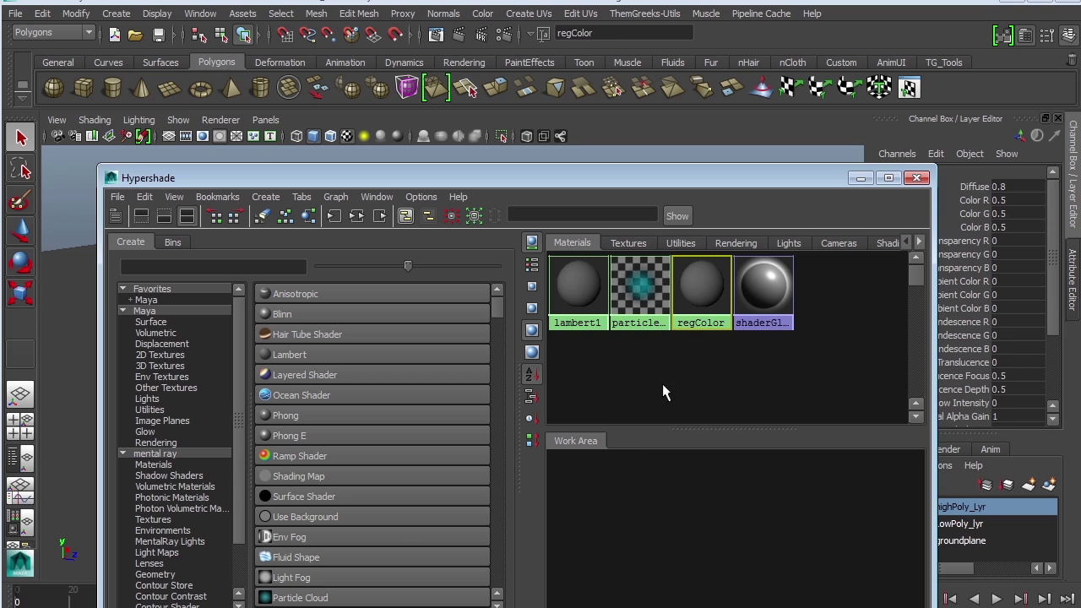
left_click(696, 367)
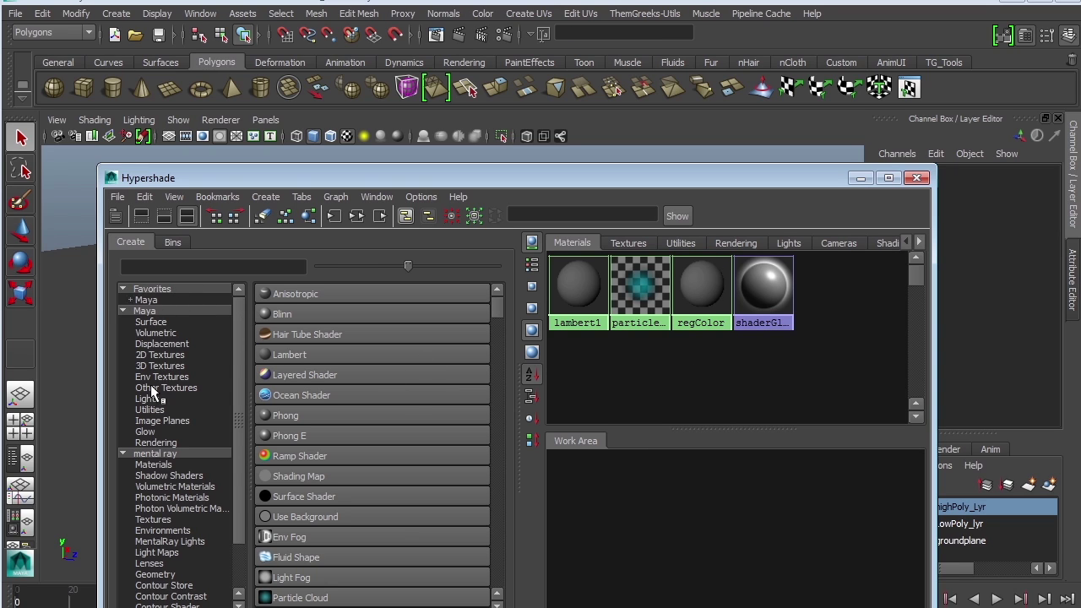
left_click(153, 464)
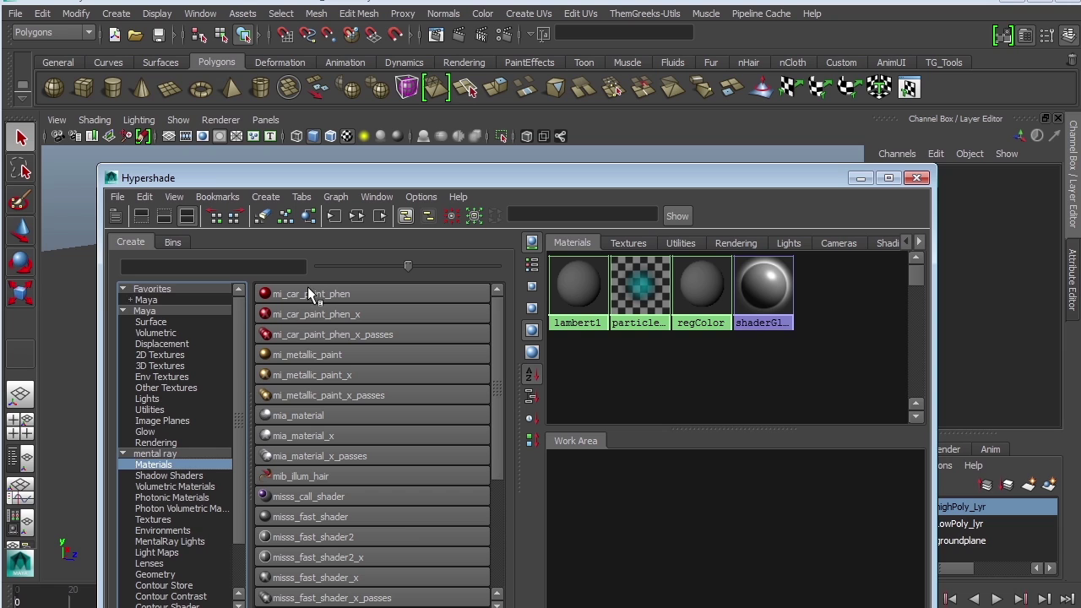
left_click(166, 290)
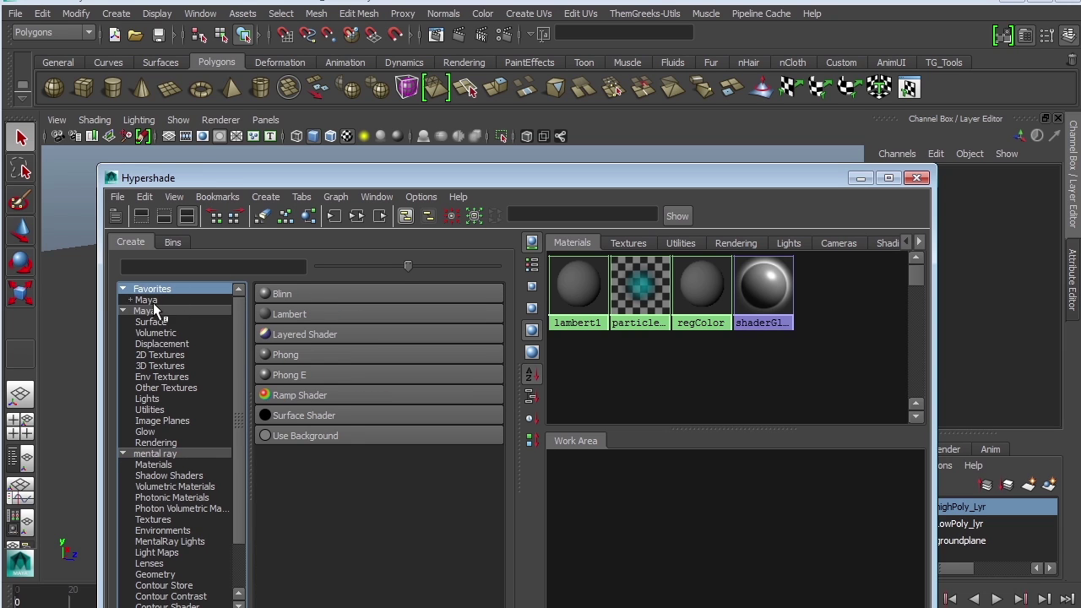
left_click(152, 311)
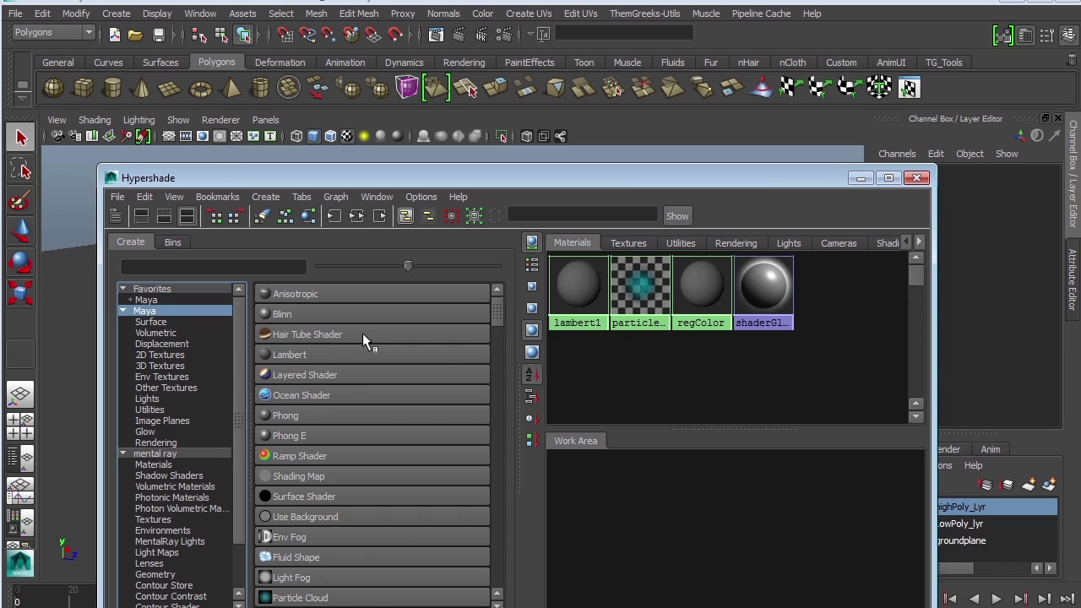
Create a mental ray mia_material_x material and place its node in the work area.
left_click(146, 455)
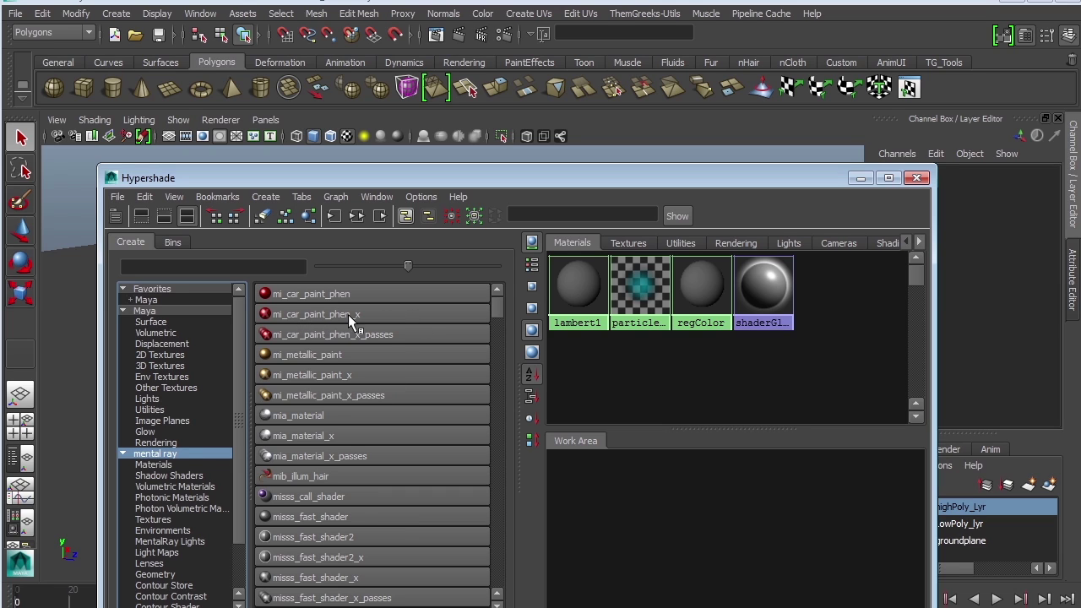
middle_click_drag(305, 436, 378, 441)
left_click(324, 437)
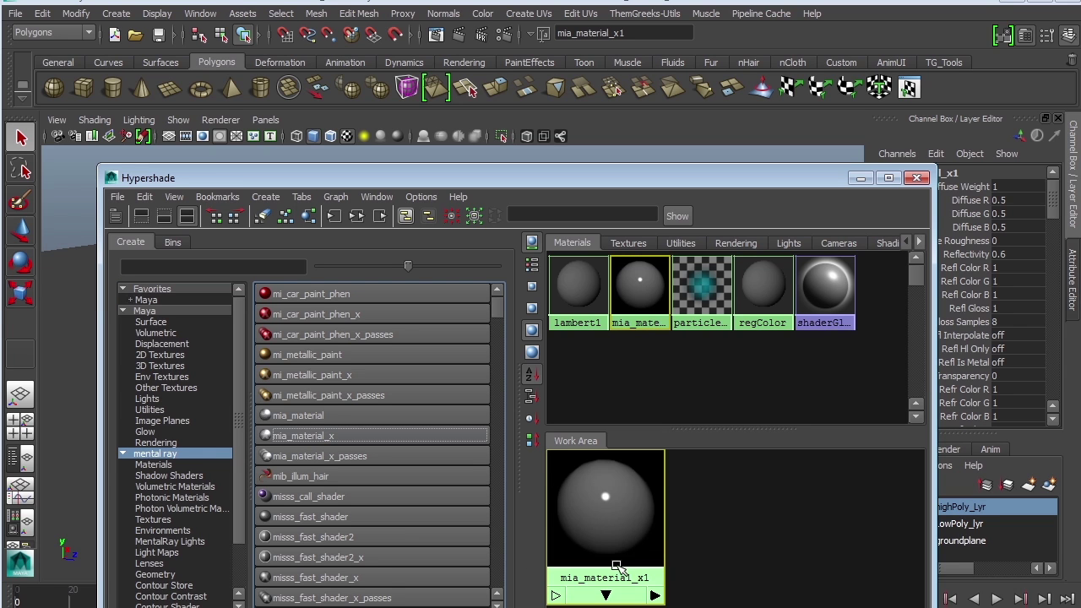
left_click_drag(606, 495, 627, 501)
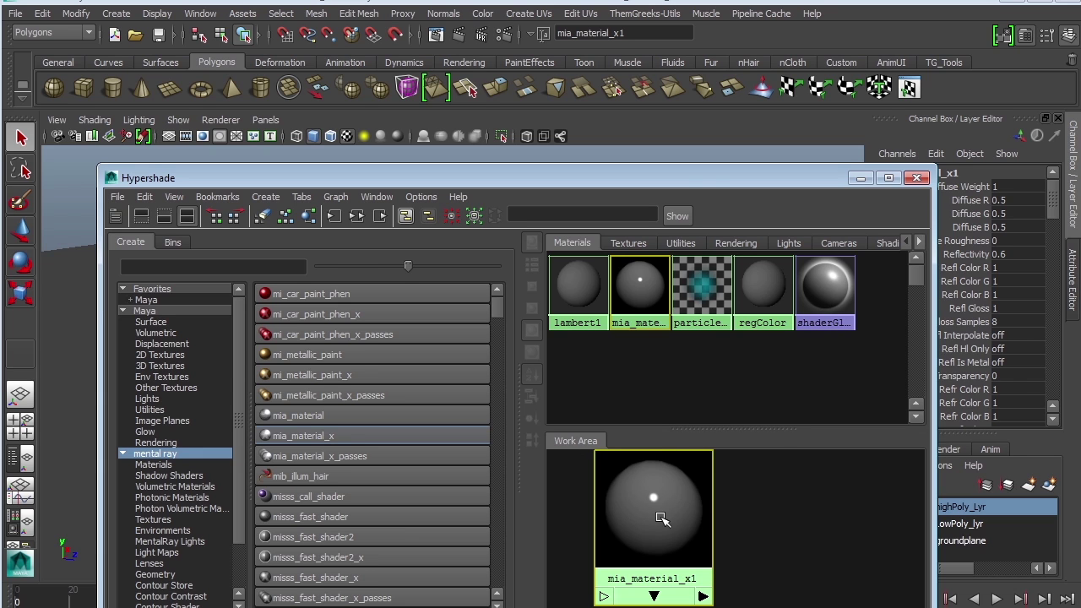
Uncover the car in the viewport and assign the new mia_material_x to the main body and hood.
left_click_drag(697, 178, 319, 167)
scroll(726, 321, "up", 3)
scroll(771, 325, "down", 3)
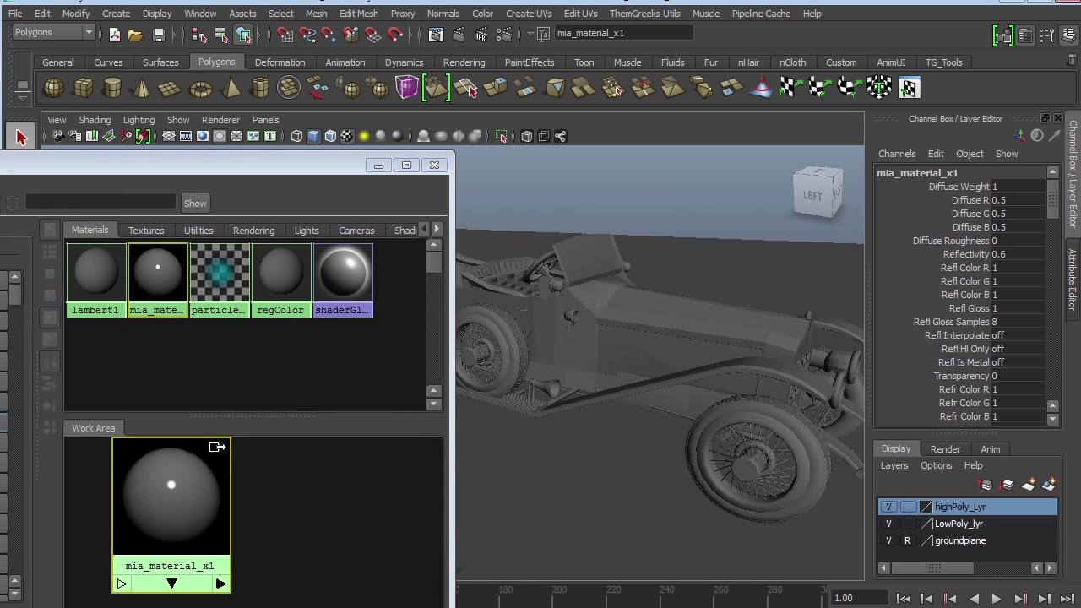
middle_click_drag(167, 487, 668, 322)
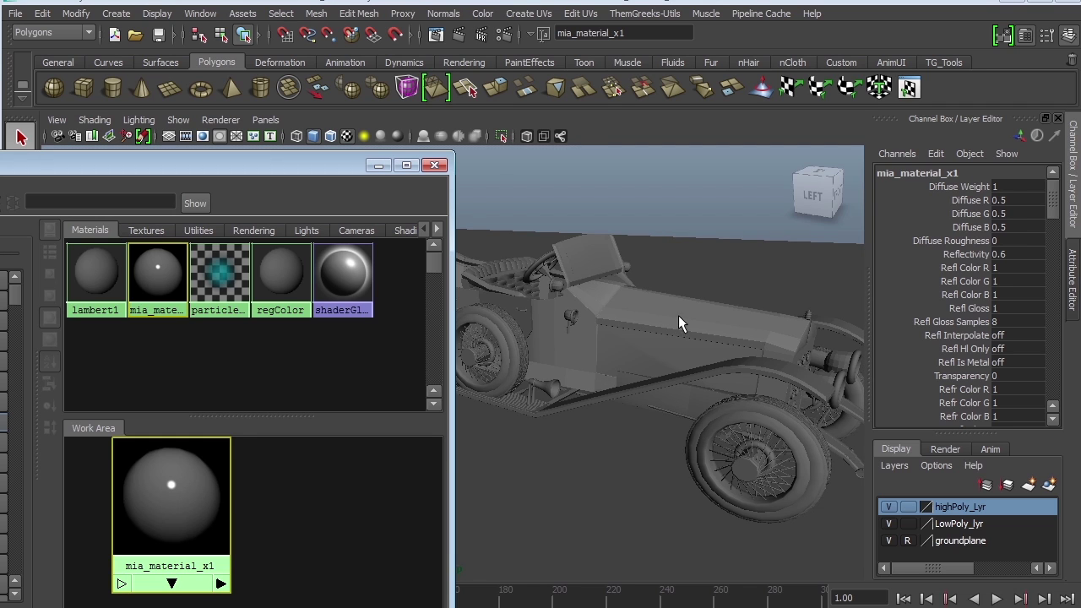
left_click(679, 315)
right_click_drag(196, 495, 192, 459)
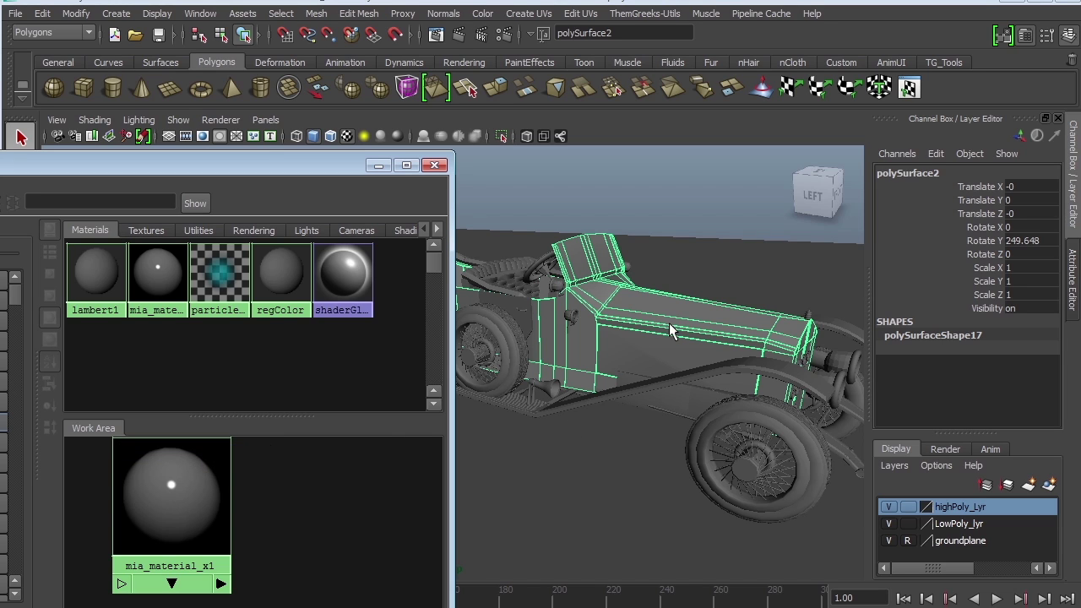
Render the current perspective view and leave mental ray chosen as the renderer.
left_click(458, 35)
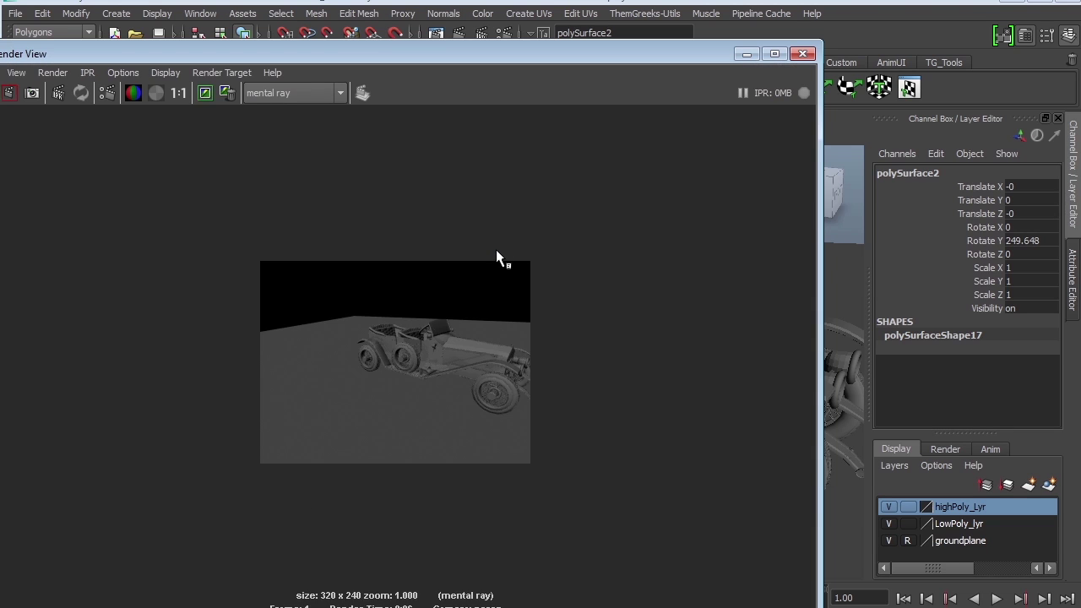
left_click(332, 92)
left_click(284, 109)
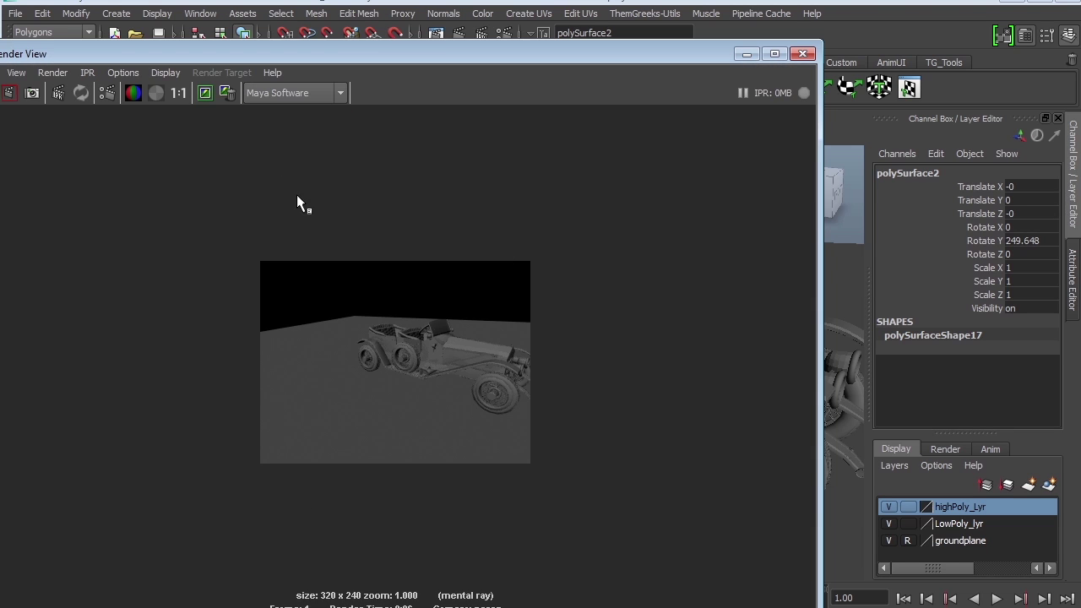
left_click(299, 93)
left_click(291, 153)
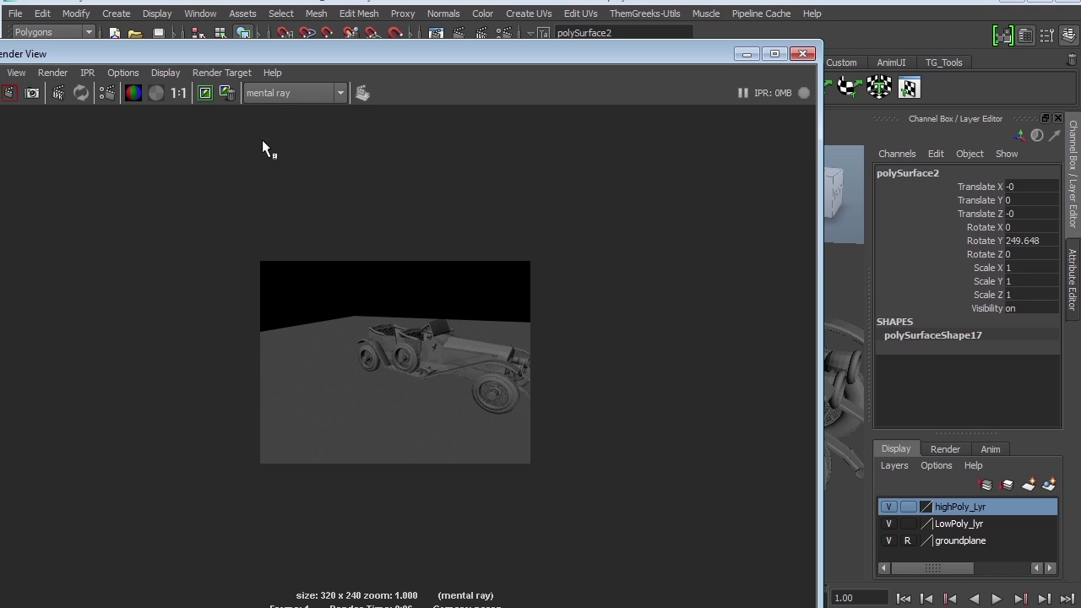
Set the render's test resolution to 640x480, render the car again and minimize the Render View.
left_click(122, 73)
mouse_move(155, 131)
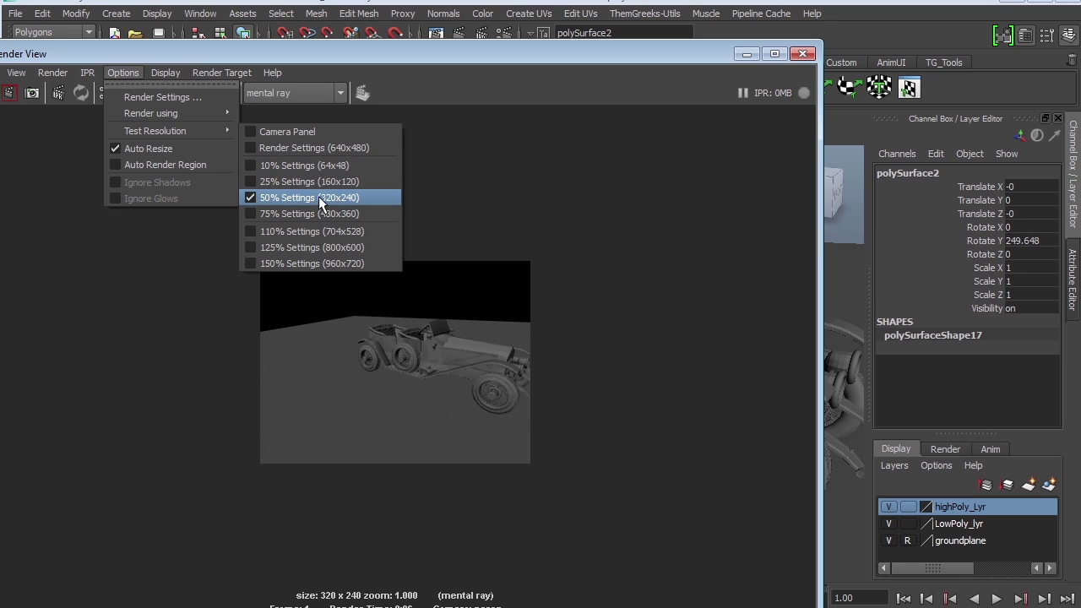
left_click(344, 149)
left_click(8, 93)
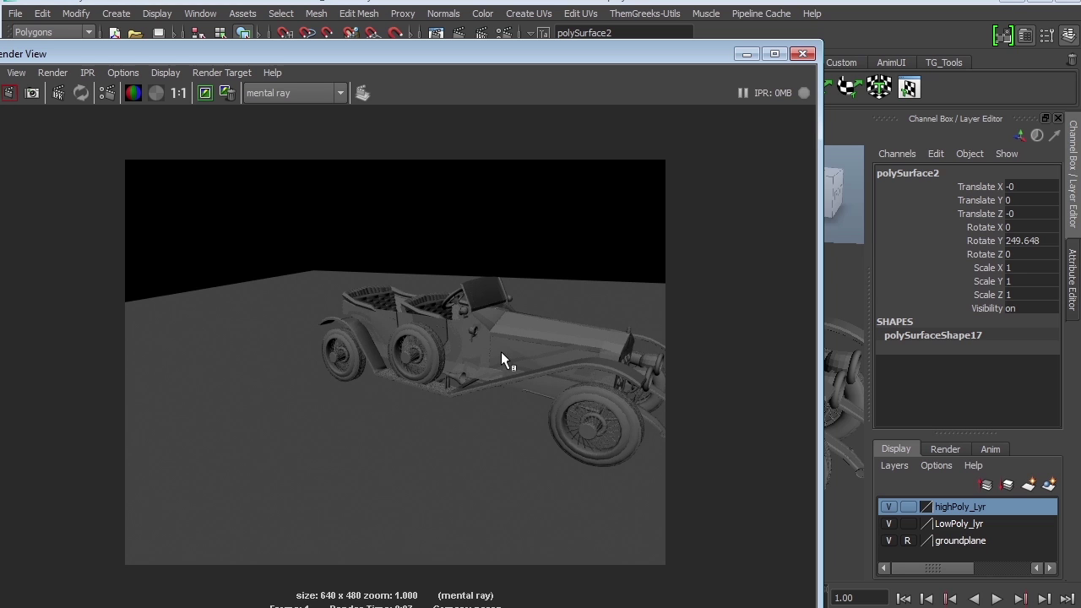
left_click(747, 53)
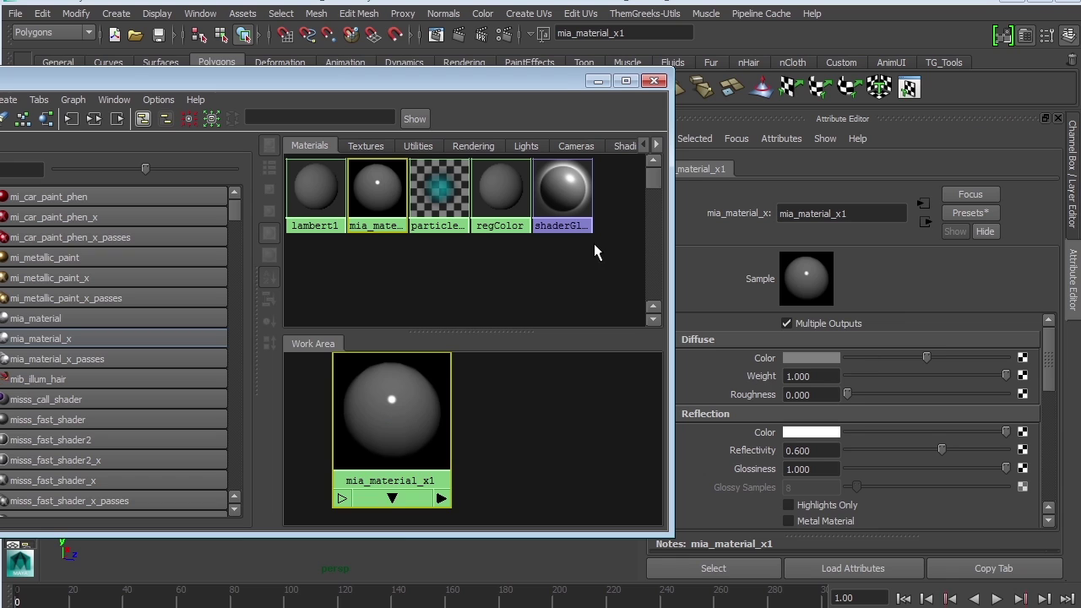
Set the diffuse color of mia_material_x1 to dark gray with an HSV value of 0.107.
left_click_drag(571, 82, 479, 89)
left_click_drag(316, 440, 318, 437)
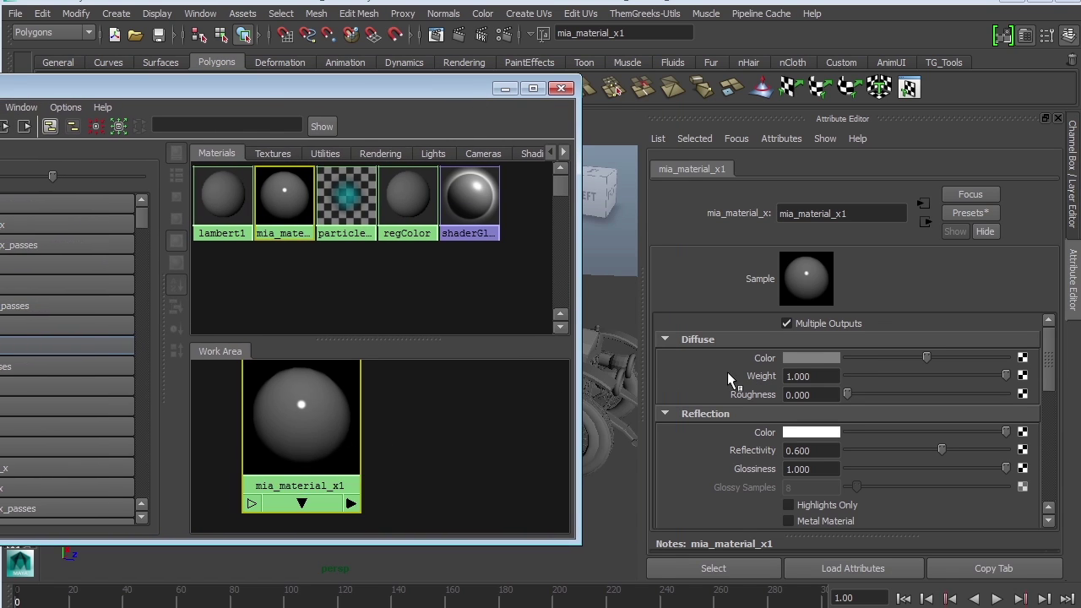
left_click(823, 356)
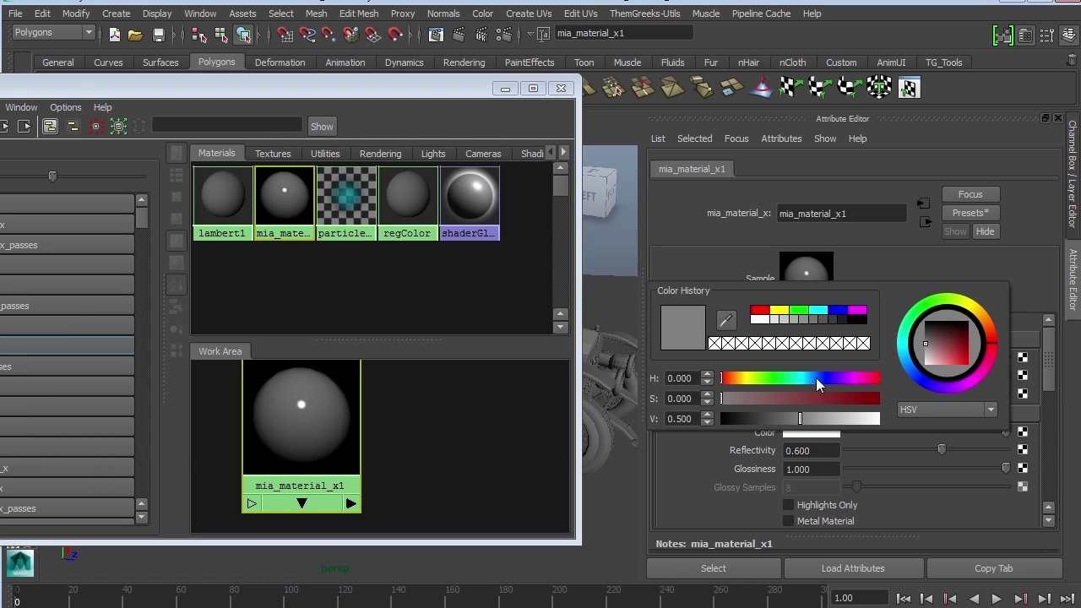
left_click_drag(799, 419, 740, 419)
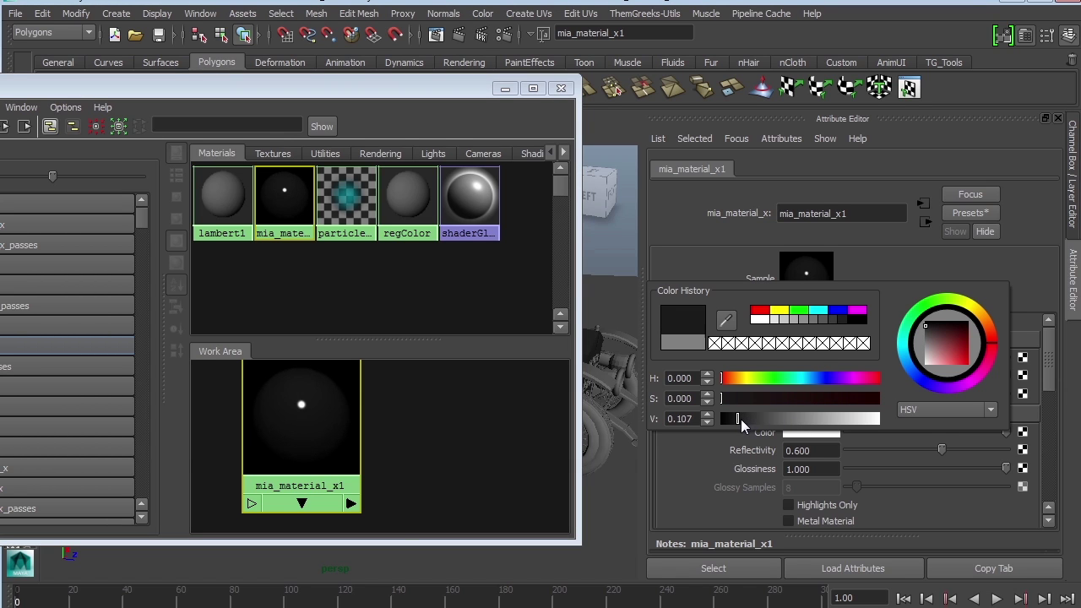
Move the Hypershade clear of the car, then change the material's diffuse color to magenta darkened to an HSV value of 0.073.
left_click_drag(437, 86, 513, 473)
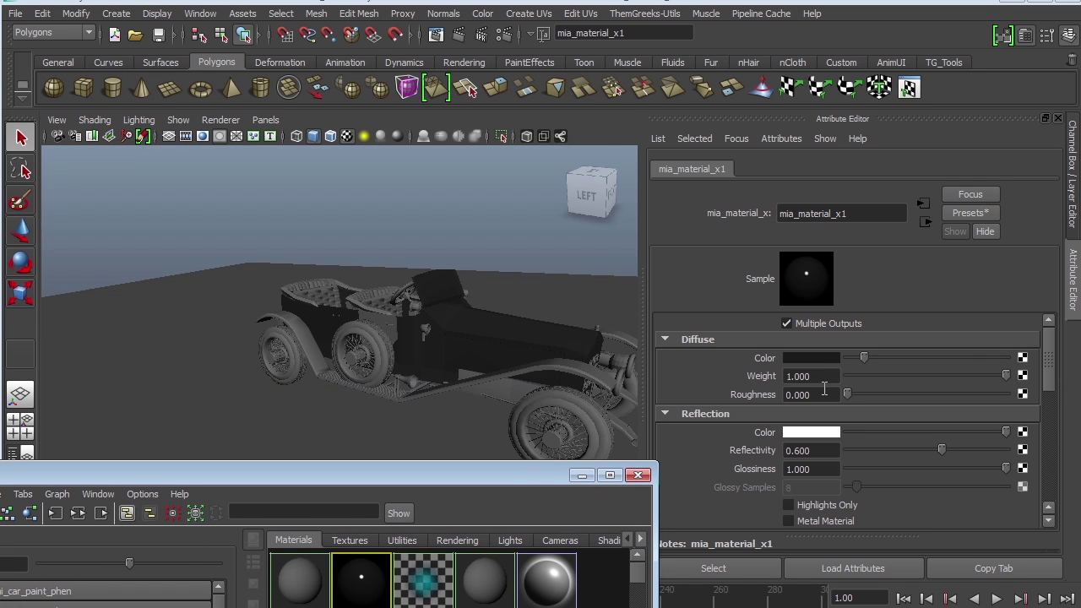
left_click(821, 359)
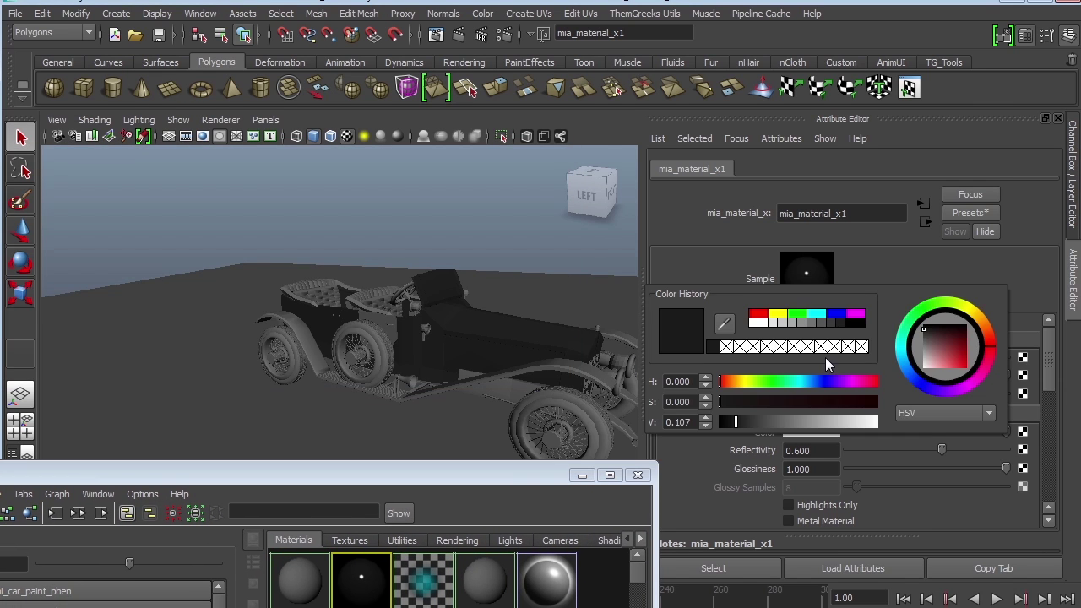
left_click(856, 319)
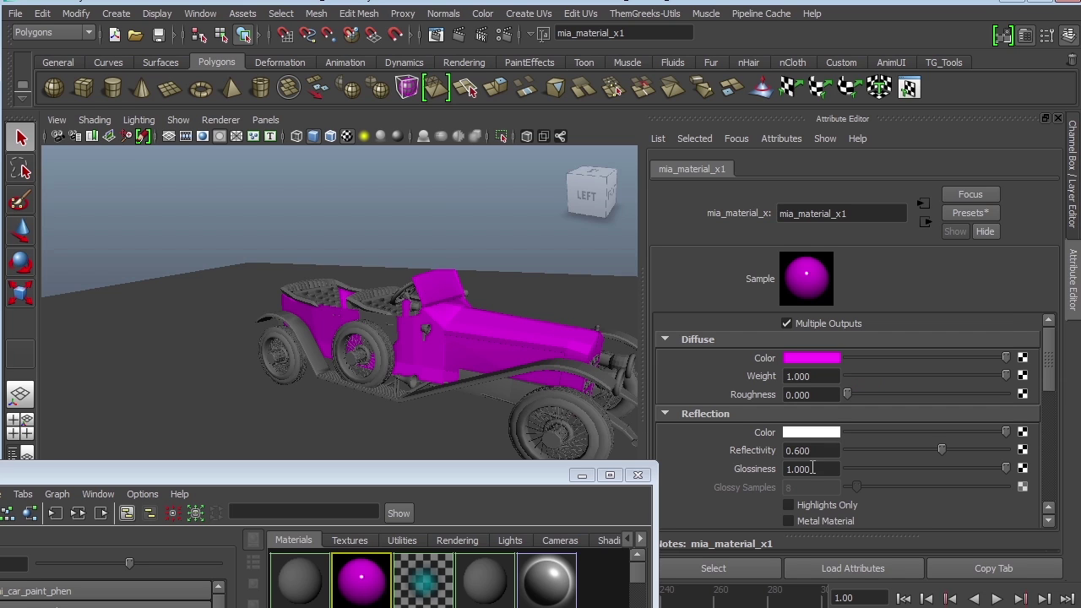
left_click(809, 356)
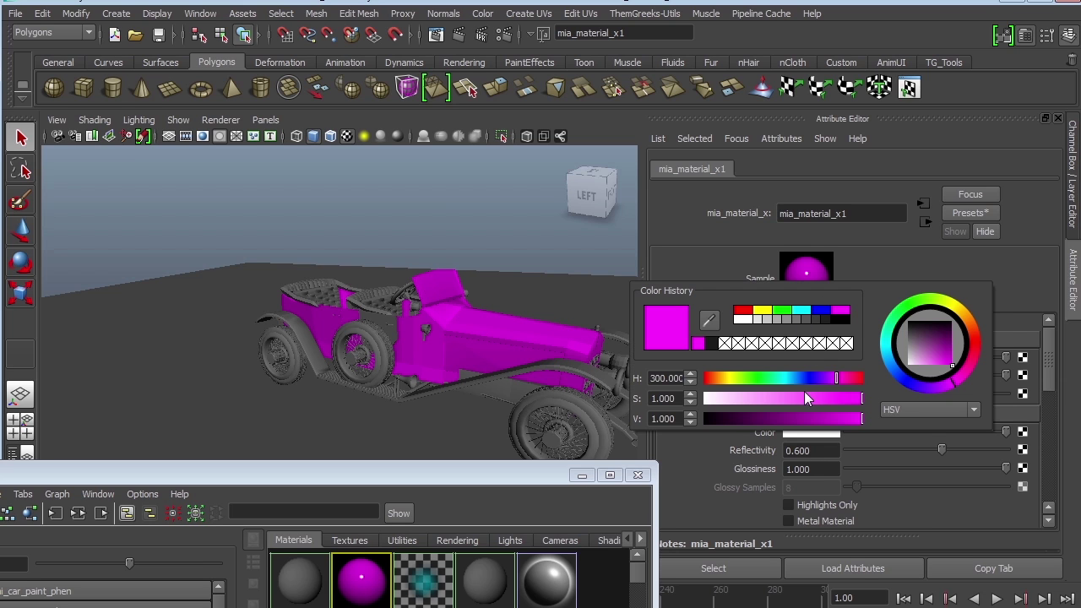
left_click_drag(732, 418, 719, 420)
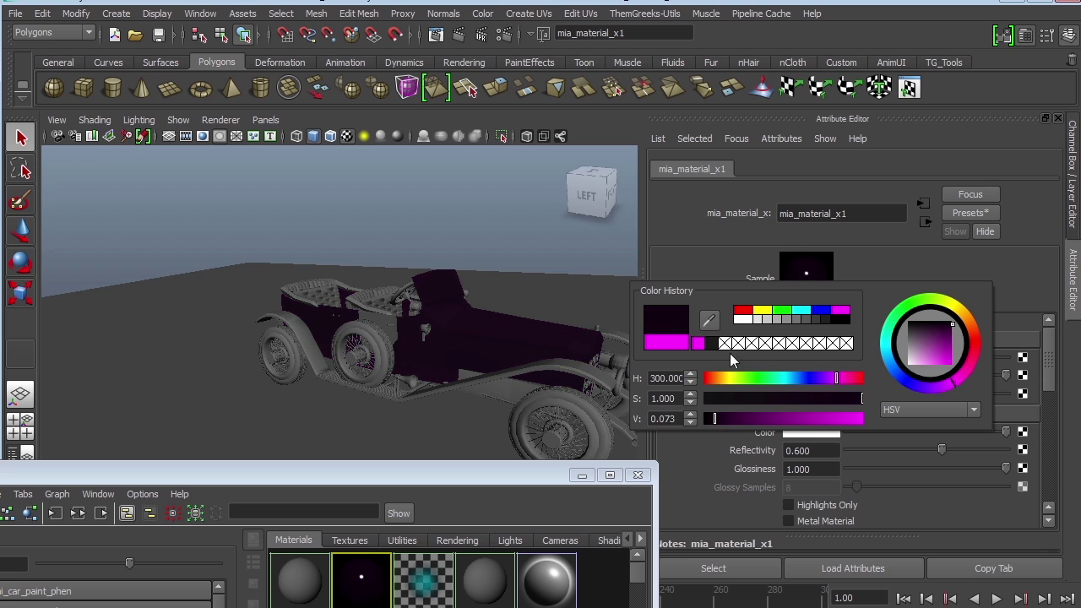
Restore the paint's dark gray diffuse color and assign mia_material_x1 to the door beside the side-mounted spare wheel.
left_click(711, 342)
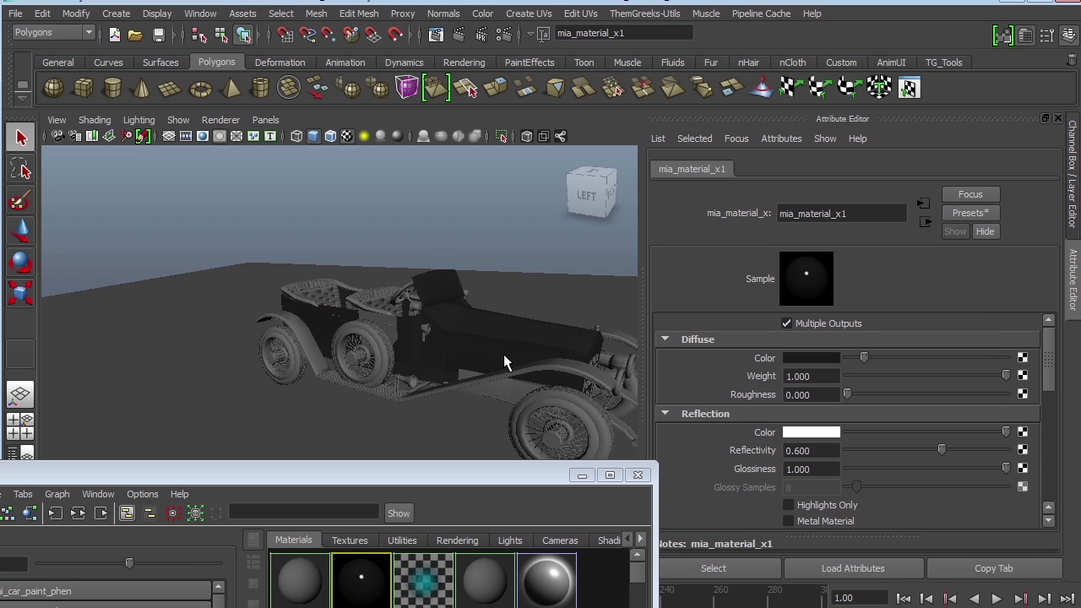
left_click_drag(548, 328, 464, 346, "alt")
left_click(315, 328)
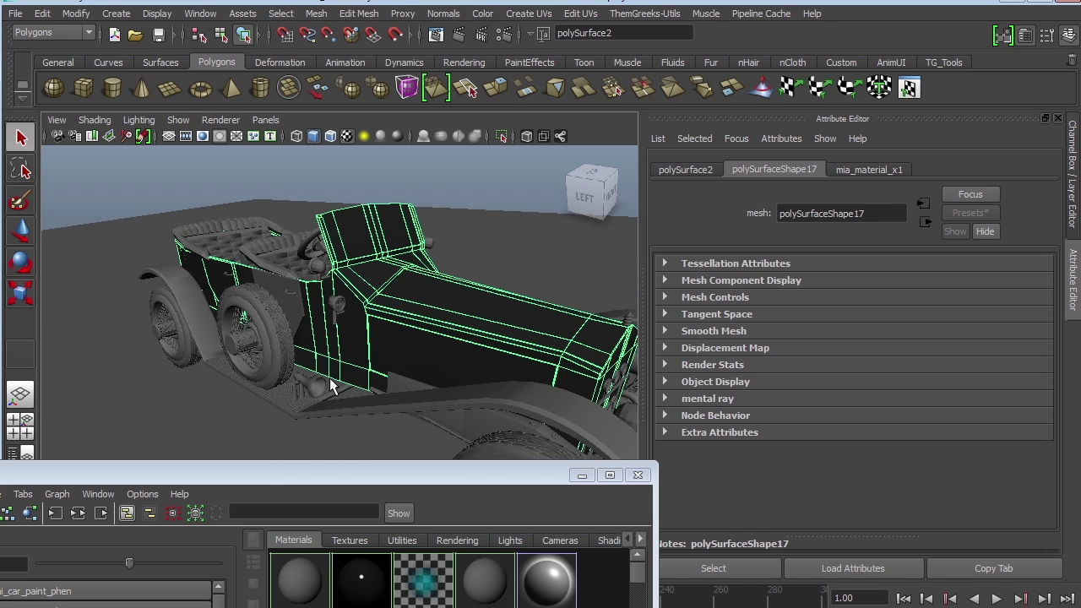
left_click(302, 309)
right_click_drag(355, 579, 358, 496)
Assign mia_material_x1 to the unpainted door on the opposite side of the car.
left_click_drag(528, 309, 304, 278, "alt")
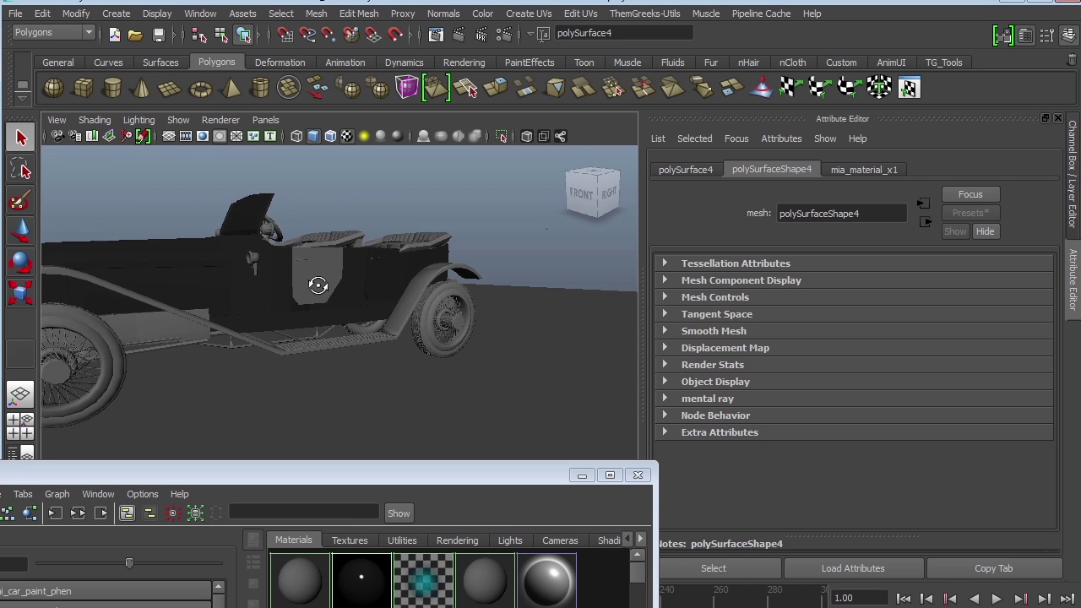
left_click(316, 290)
right_click_drag(355, 580, 366, 488)
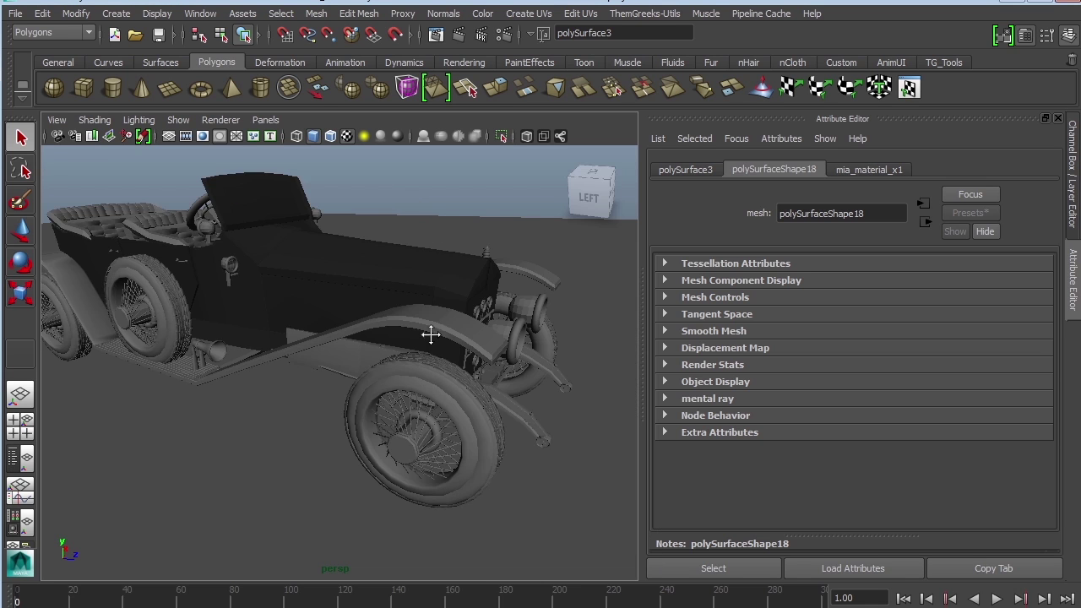
Rename the car body material as CarBody_mia_material_x1.
right_click_drag(430, 333, 536, 369, "alt")
right_click_drag(465, 351, 400, 322, "alt")
left_click_drag(400, 322, 507, 384, "alt")
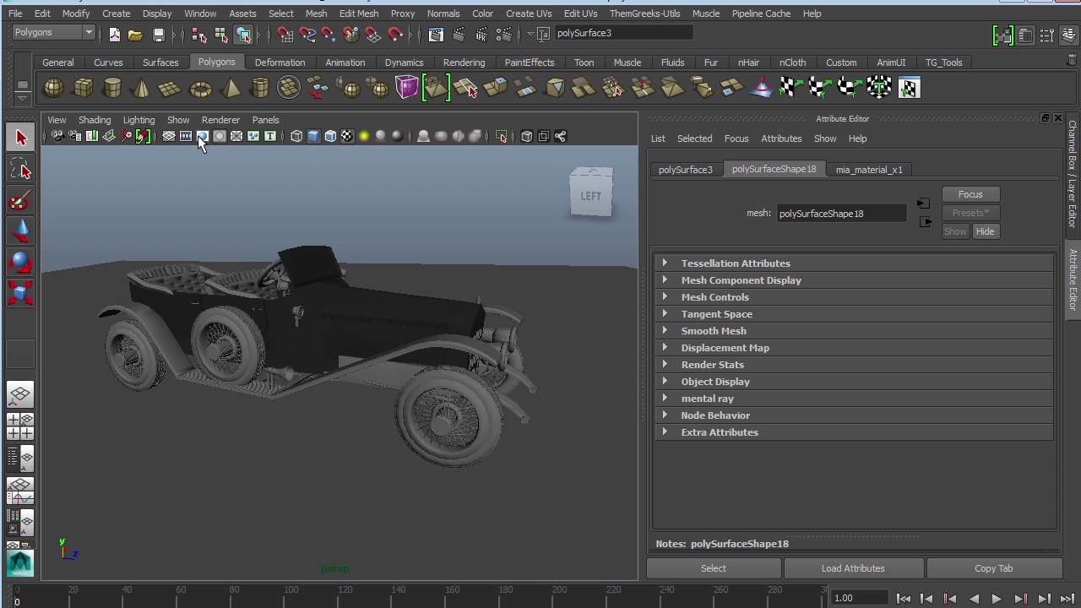
left_click_drag(408, 334, 564, 406, "alt")
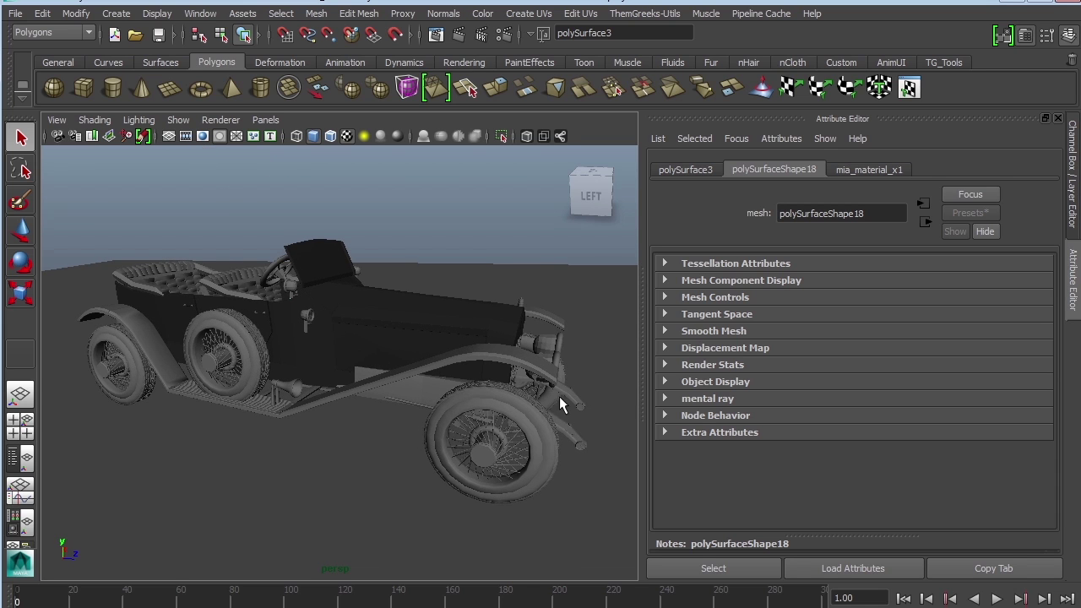
left_click_drag(283, 401, 384, 185)
left_click(502, 306)
left_click_drag(674, 189, 671, 265)
left_click(872, 212)
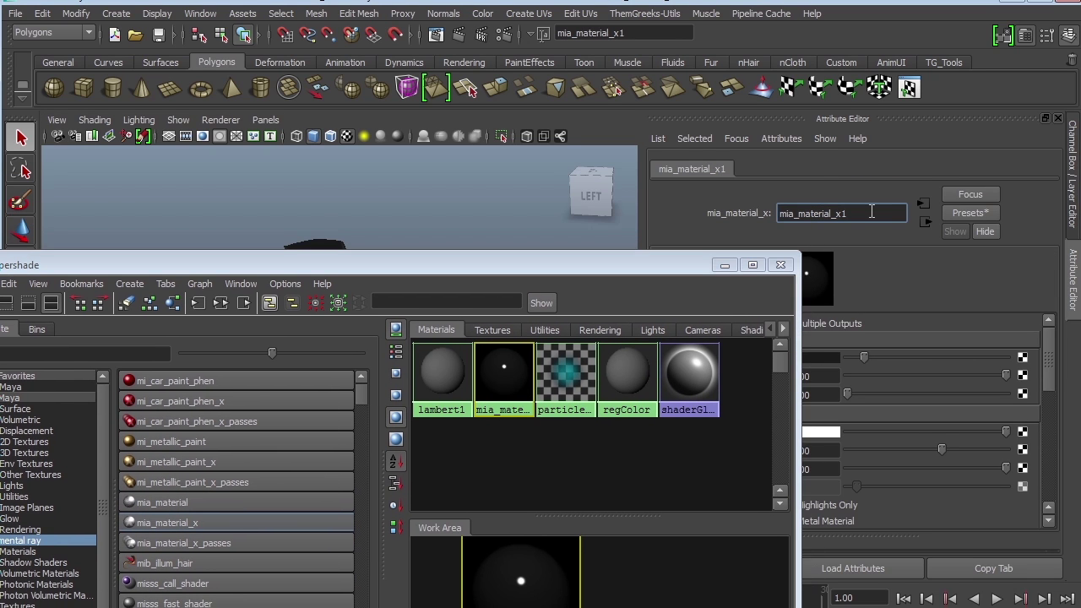
type("CarBody_")
key("Return")
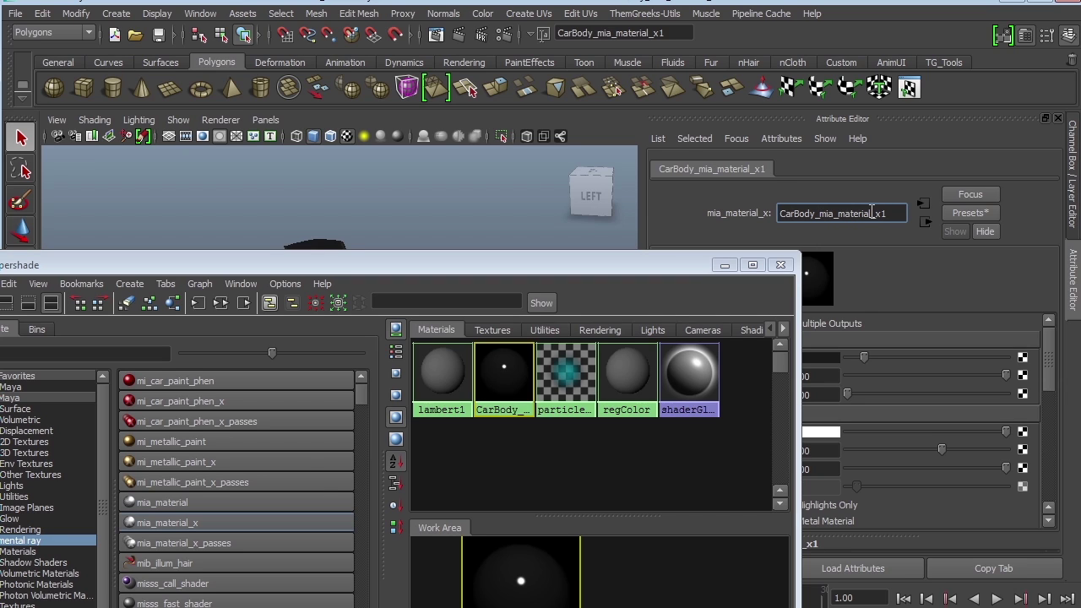
Create a second mia_material_x material and replace its settings with the Chrome preset.
left_click(209, 524)
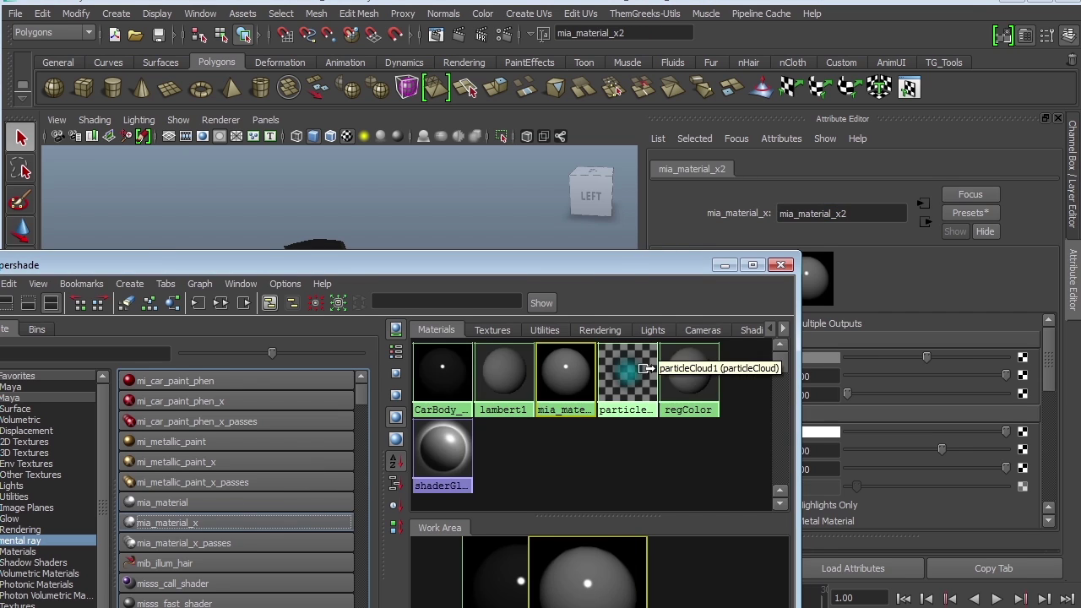
left_click_drag(623, 268, 533, 155)
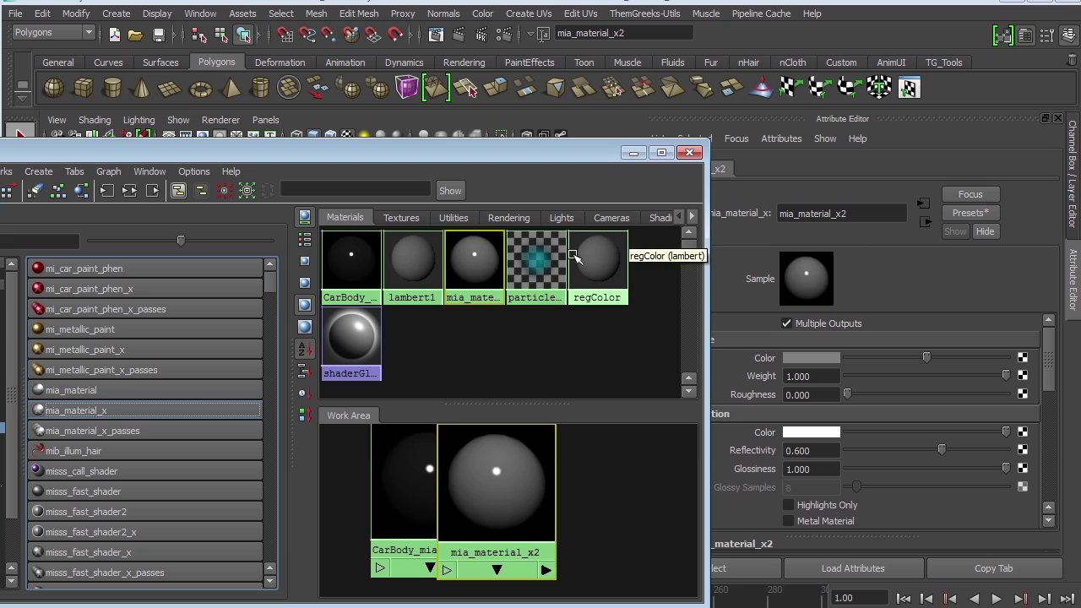
left_click(632, 154)
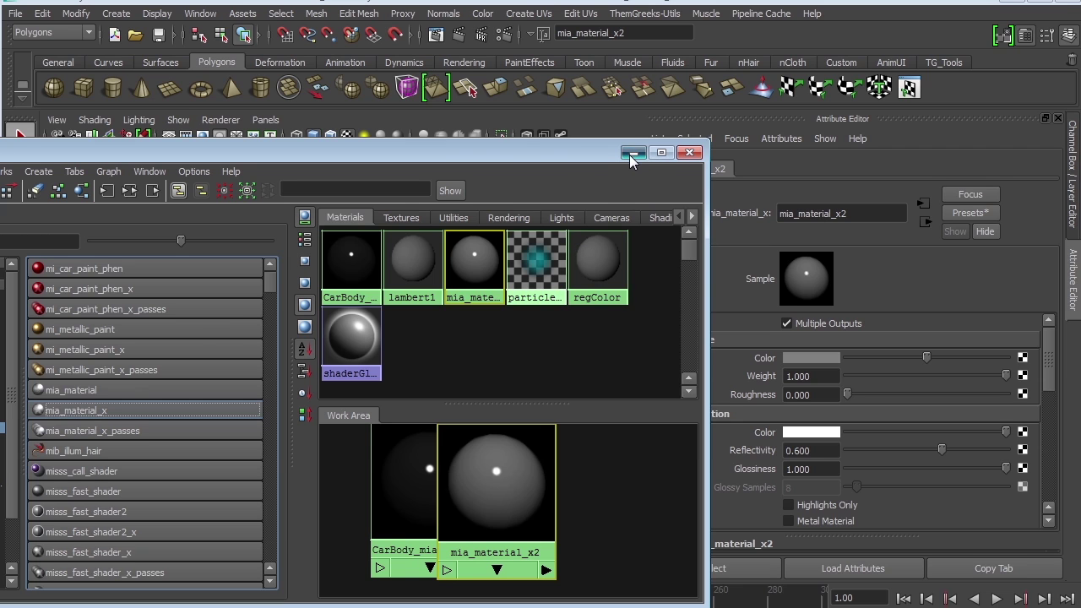
left_click(969, 212)
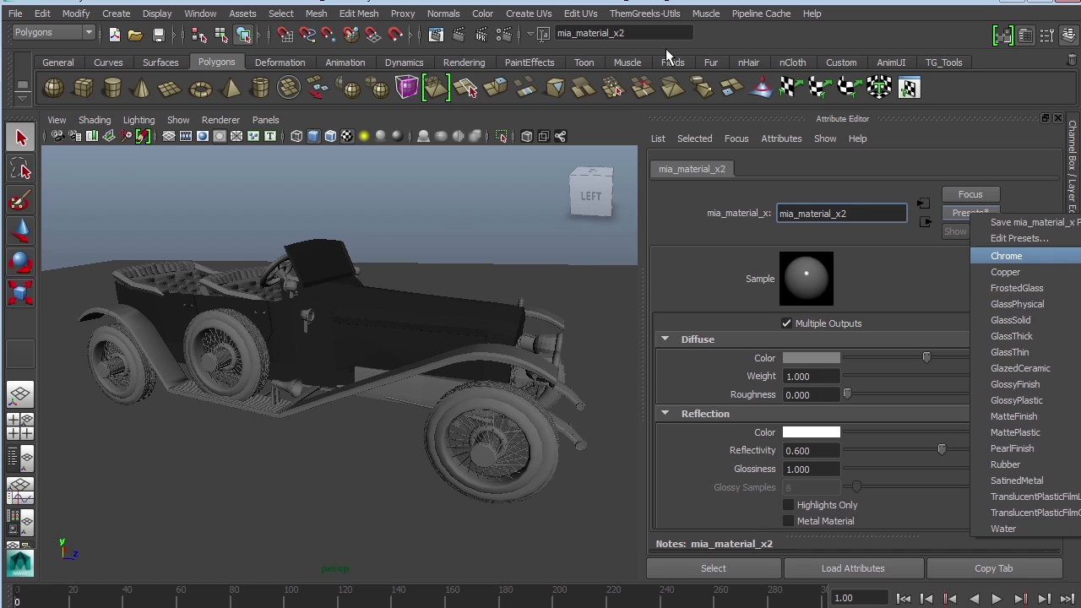
left_click(649, 2)
left_click_drag(649, 2, 467, 4)
left_click(779, 213)
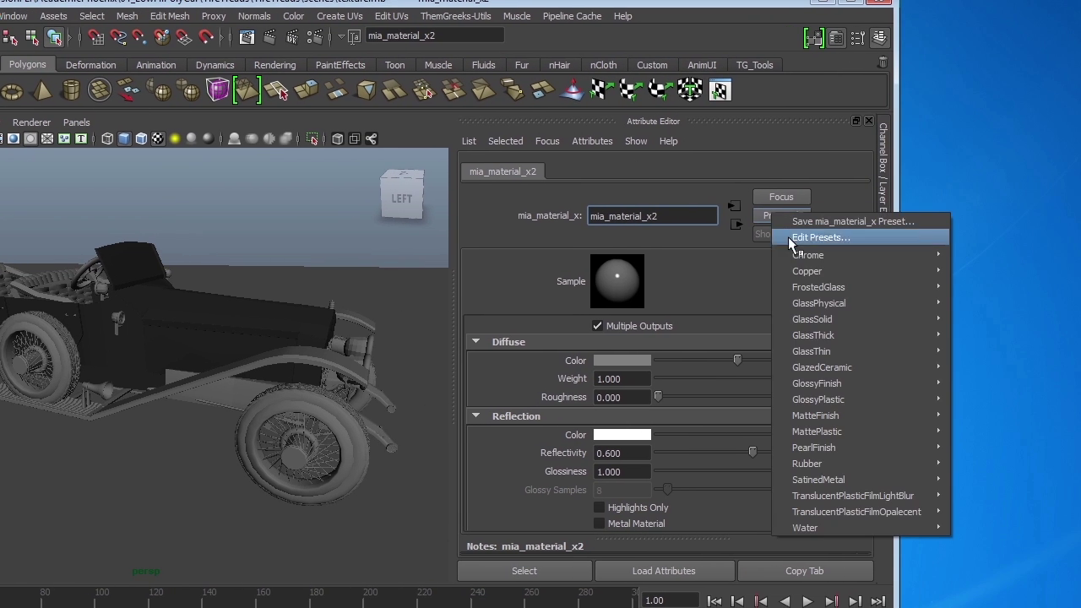
mouse_move(834, 256)
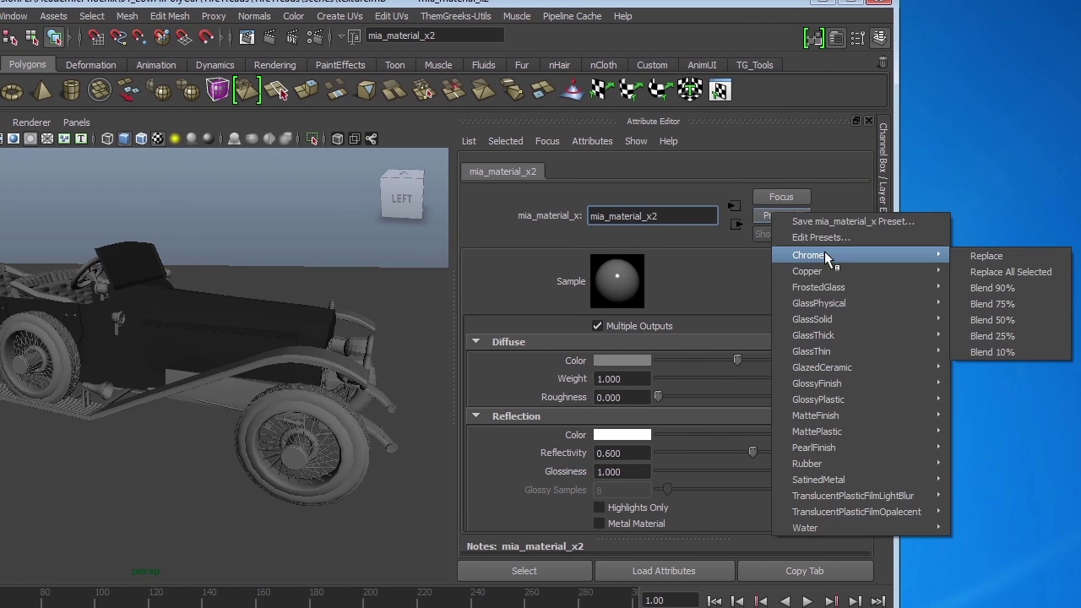
left_click(980, 256)
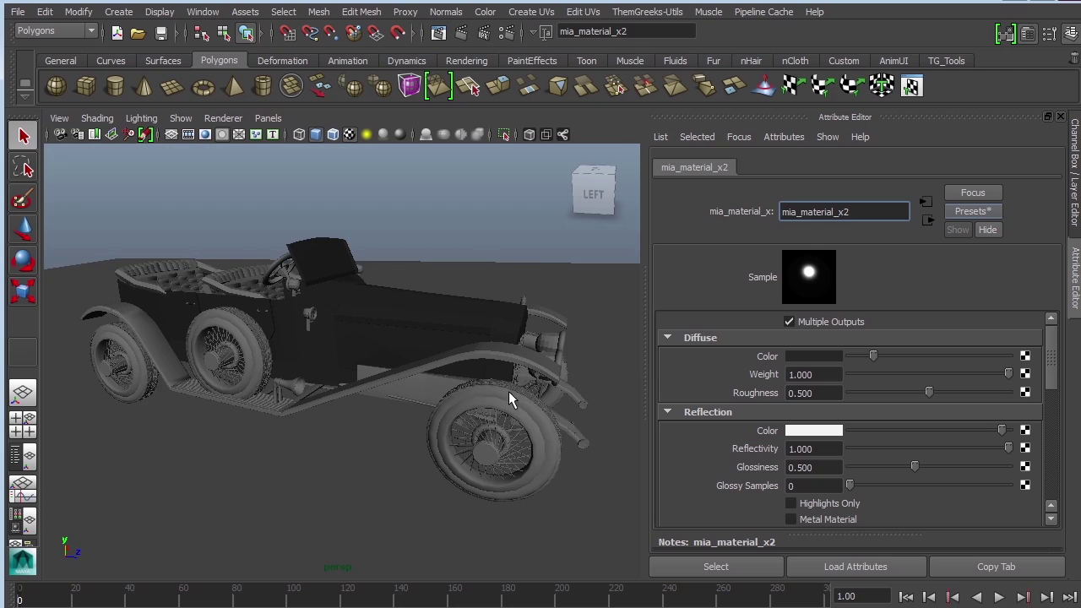
Select the rim, hub and spokes of the near front wheel and assign the chrome material mia_material_x2 to them.
scroll(508, 391, "up", 4)
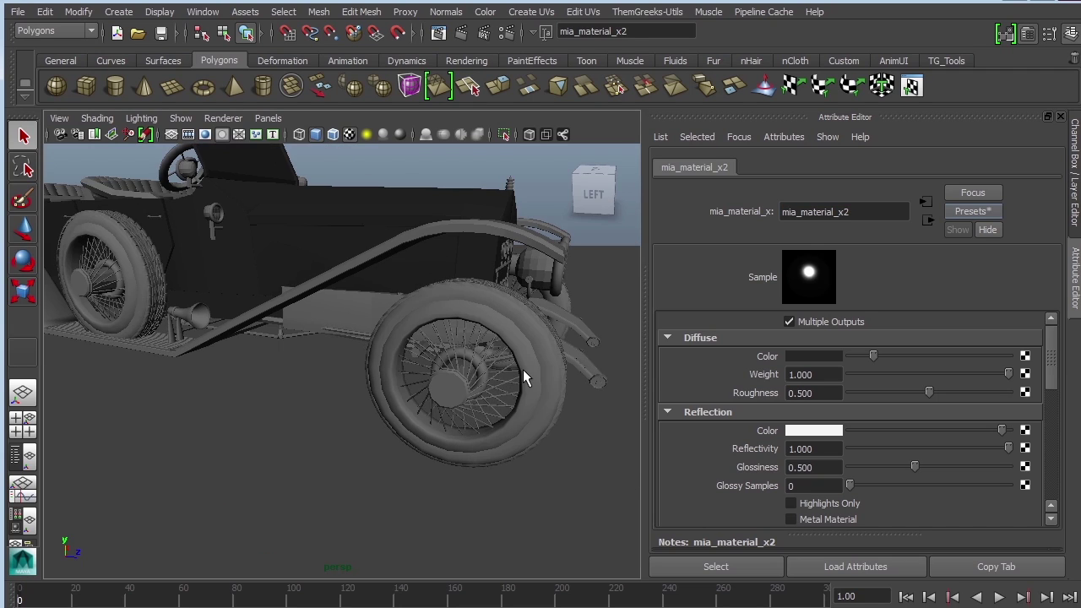
scroll(477, 411, "up", 4)
left_click(490, 418)
left_click(470, 435, "shift")
mouse_move(490, 417)
left_mouse_down("alt")
mouse_move(469, 434)
mouse_move(499, 406)
left_mouse_up("alt")
scroll(468, 427, "down", 4)
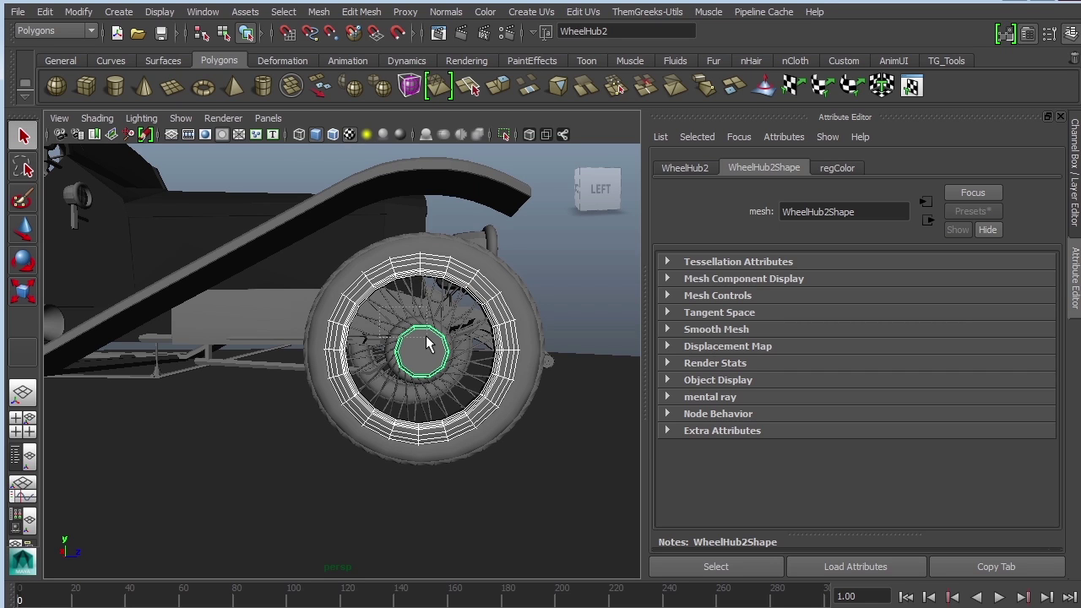
left_click(475, 389)
left_click_drag(512, 441, 465, 454, "alt")
left_click_drag(523, 493, 123, 223)
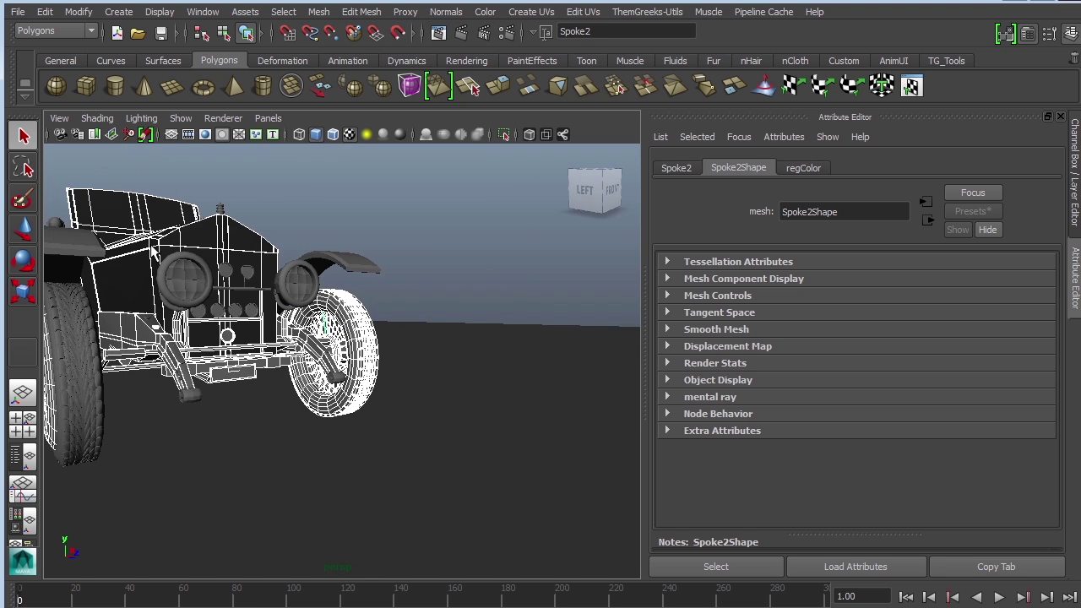
left_click_drag(321, 360, 432, 359, "alt")
key("alt+Tab")
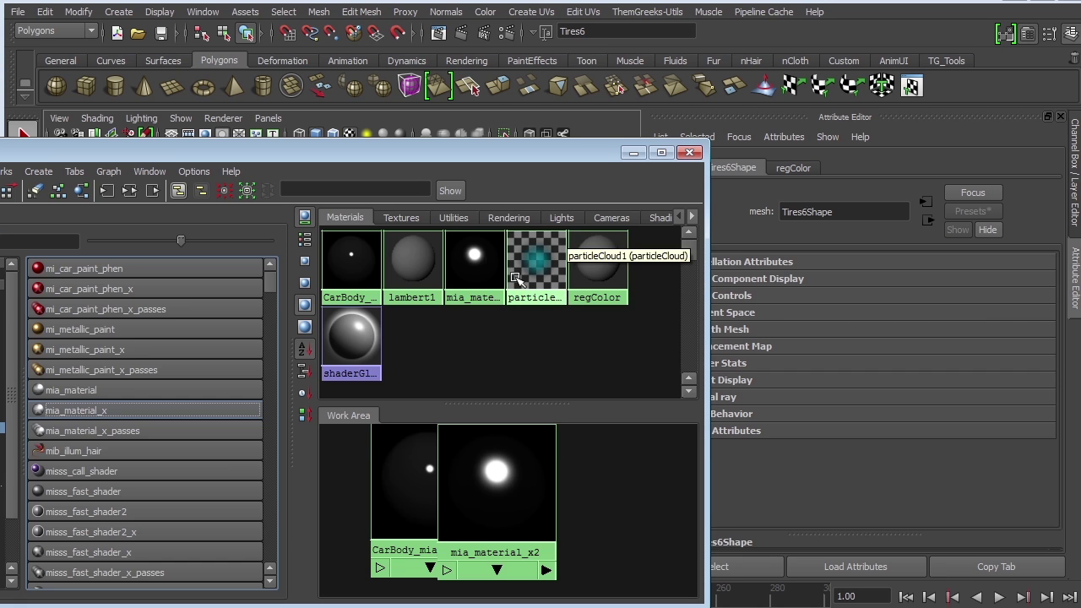
right_click_drag(461, 262, 478, 226)
left_click(632, 152)
Rename the chrome material as Chrome_mia_material_x2.
left_click_drag(497, 386, 484, 383, "alt")
left_click(469, 34)
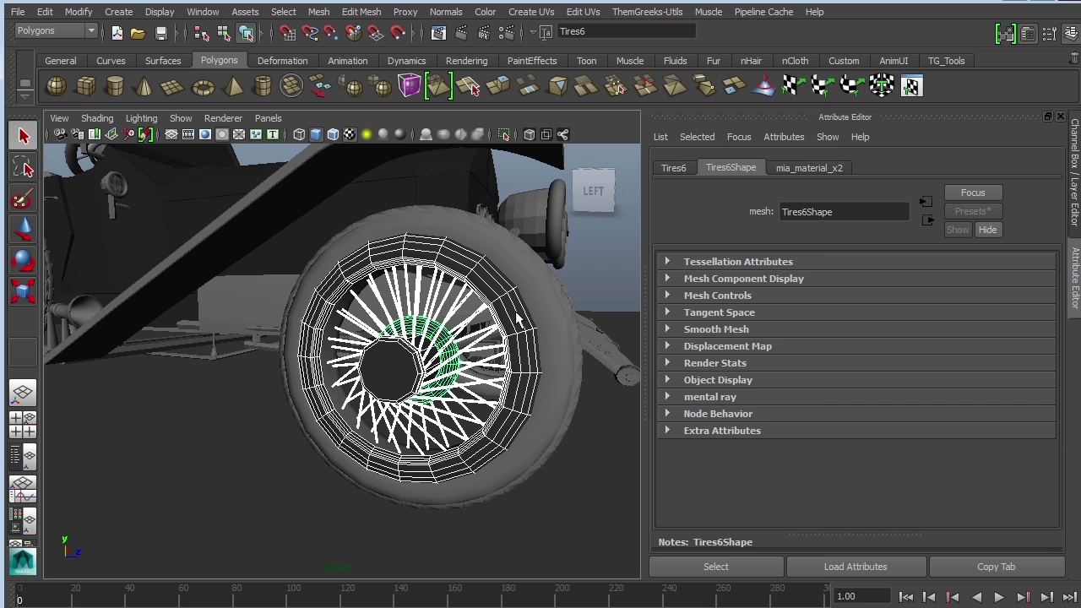
left_click(809, 167)
type("Chr")
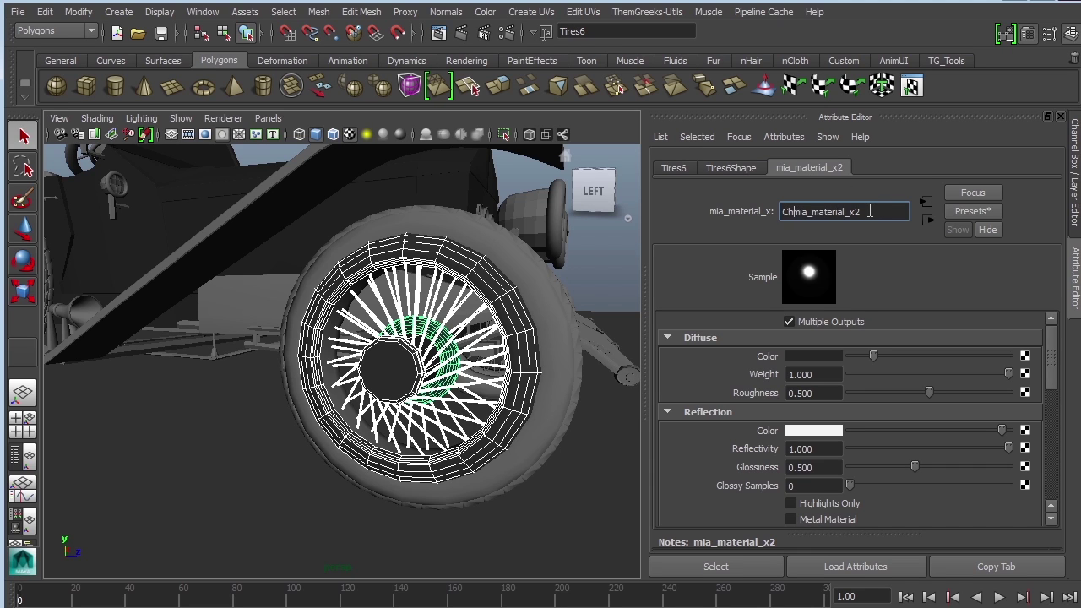
type("ome_")
key("Return")
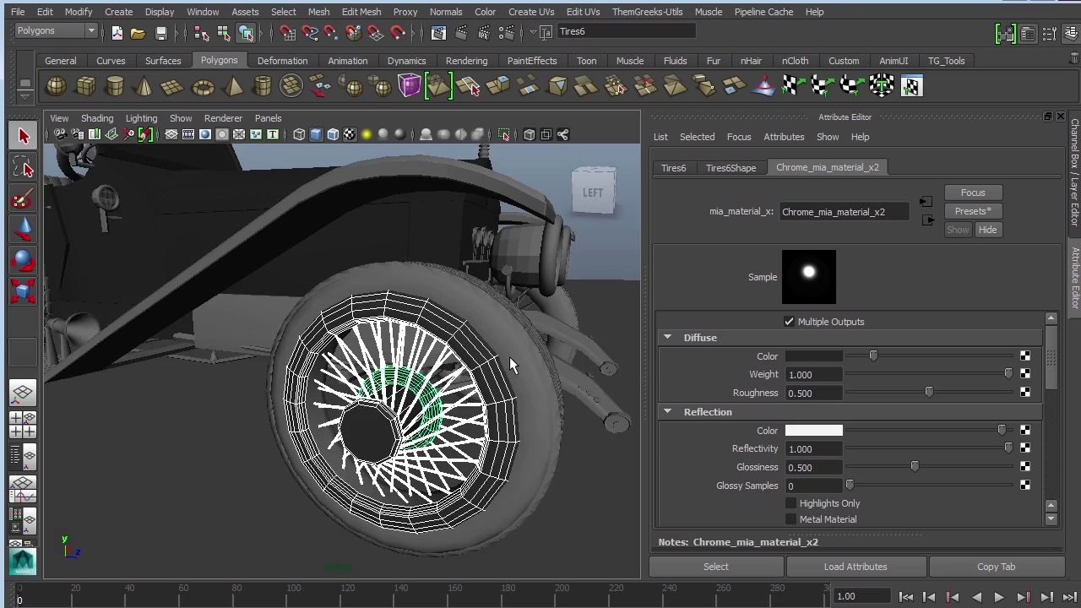
Look over the car from the front and along its side to the spare wheel.
scroll(445, 345, "down", 5)
left_click_drag(515, 356, 438, 346, "alt")
middle_click_drag(421, 367, 474, 394, "alt")
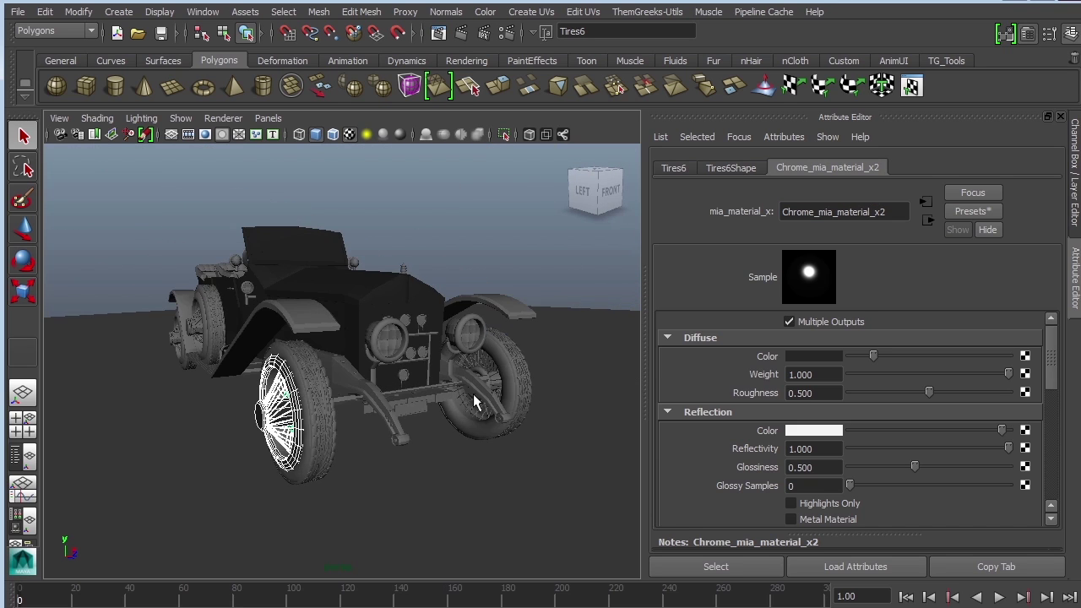
right_click_drag(405, 386, 421, 394, "alt")
left_click_drag(254, 394, 427, 403, "alt")
middle_click_drag(226, 339, 403, 425, "alt")
right_click_drag(416, 424, 493, 437, "alt")
left_click_drag(492, 437, 507, 420, "alt")
middle_click_drag(415, 405, 443, 376, "alt")
Create a third mia_material_x material and apply the Rubber preset to it.
left_click(166, 606)
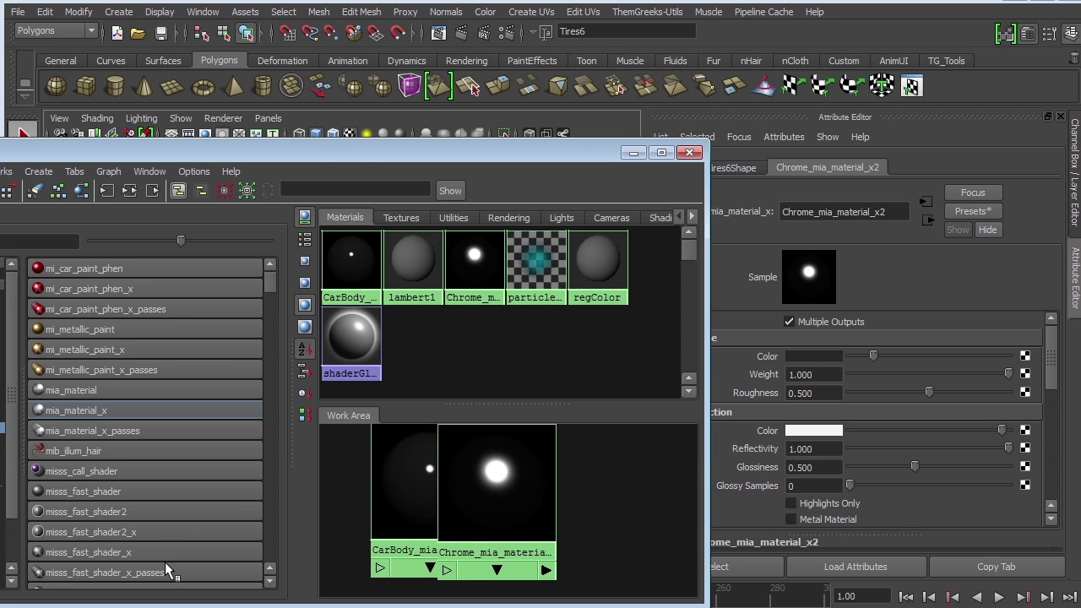
left_click_drag(340, 159, 428, 144)
left_click(221, 395)
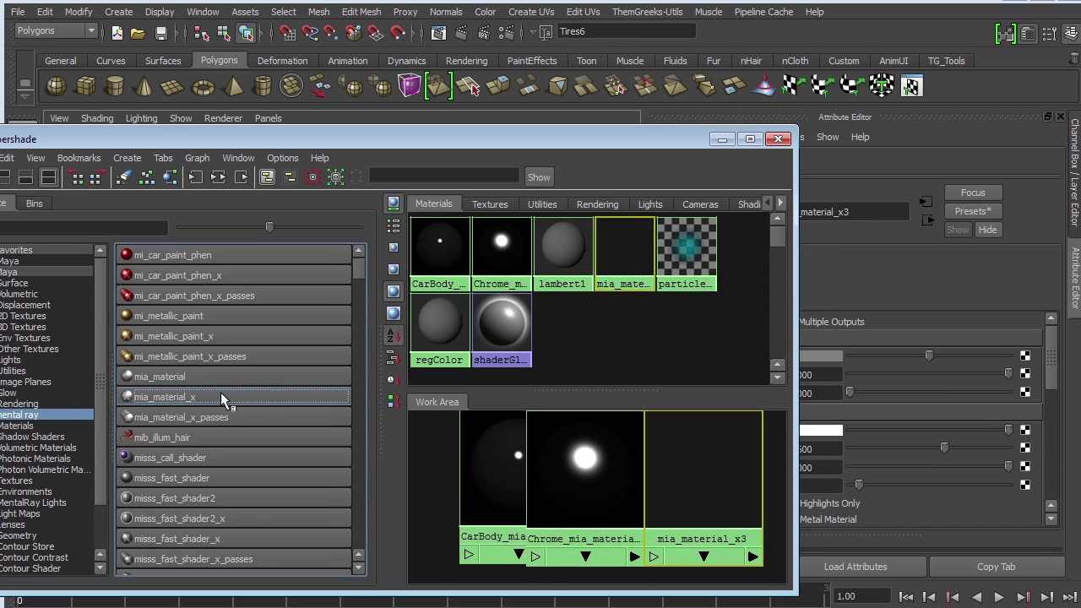
left_click(974, 212)
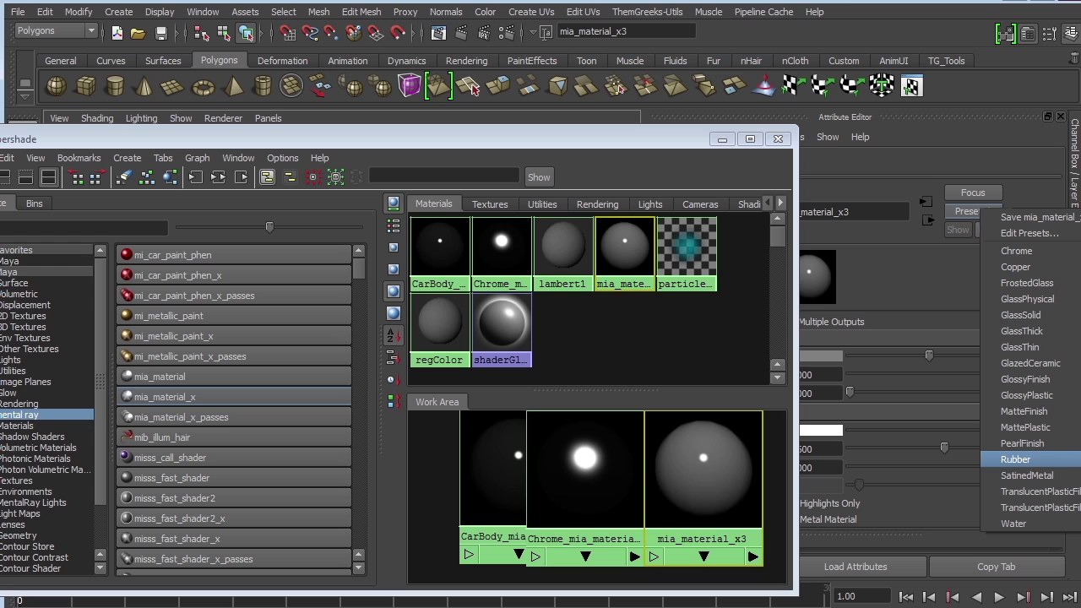
left_click(1015, 459)
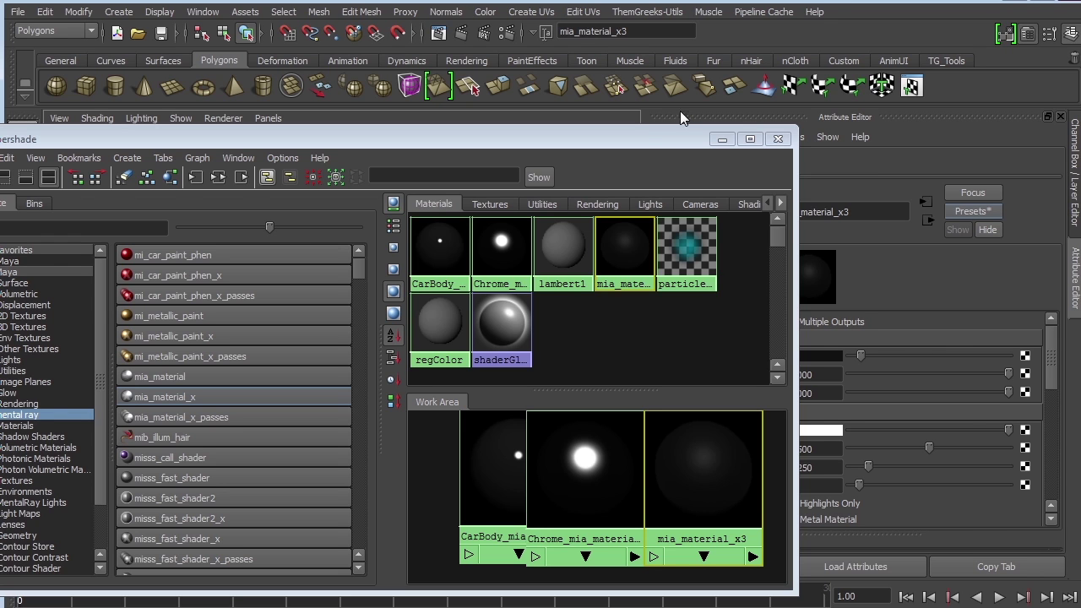
Select the tires and treads of the spare, front and rear wheels on the near side and assign mia_material_x3 to them.
left_click_drag(646, 139, 582, 440)
middle_click_drag(476, 343, 395, 162, "alt")
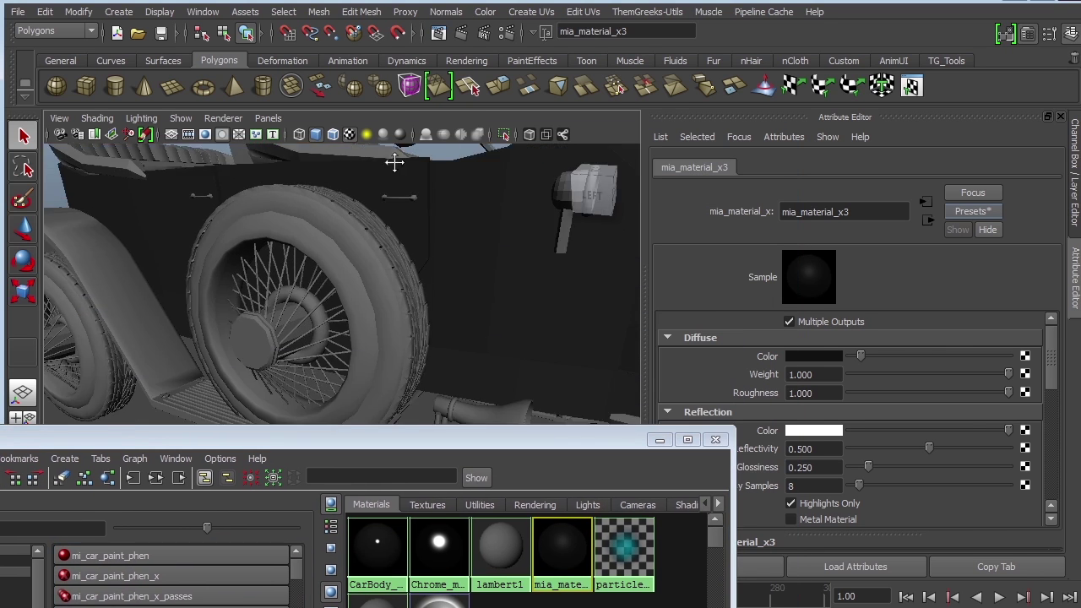
left_click_drag(395, 162, 406, 211, "alt")
left_click(386, 269)
right_click_drag(528, 337, 442, 267, "alt")
middle_click_drag(453, 257, 221, 168, "alt")
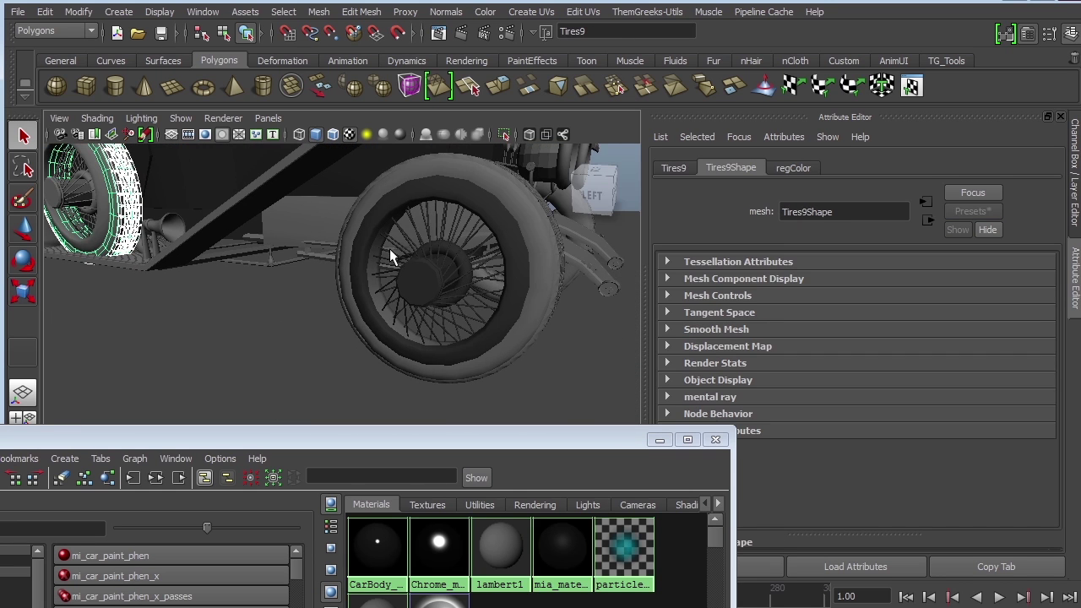
left_click(543, 300)
left_click_drag(588, 284, 455, 275, "alt")
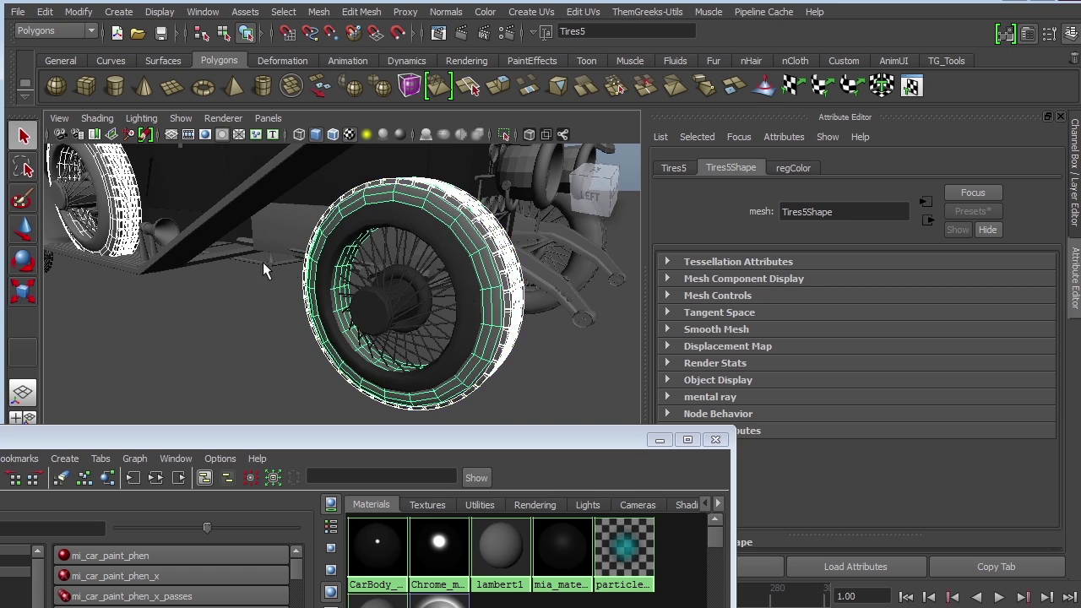
left_click_drag(263, 271, 551, 335, "alt")
left_click(349, 292, "shift")
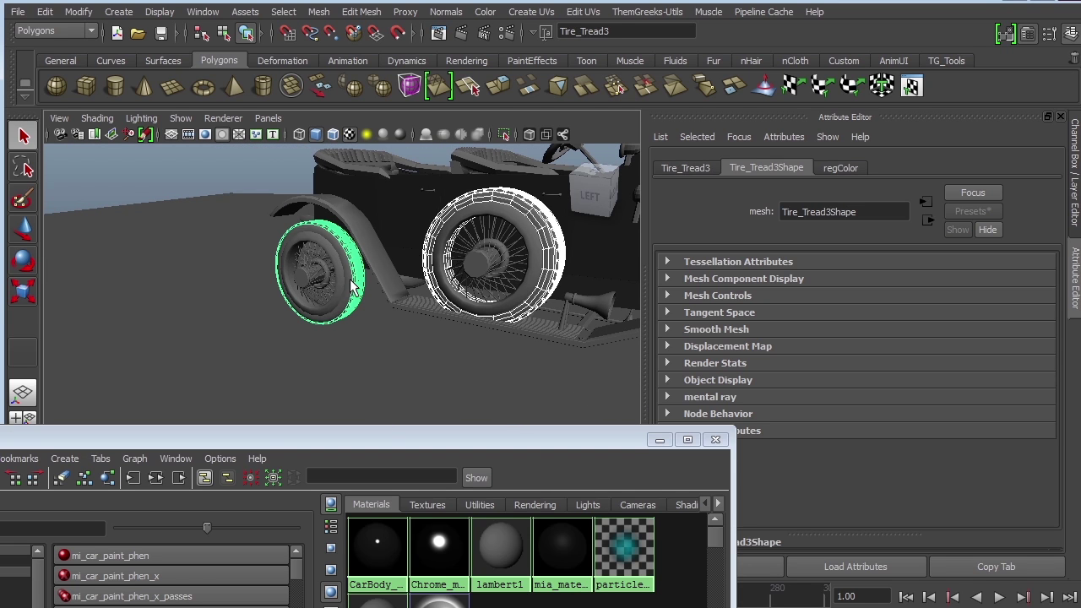
left_click(352, 287, "shift")
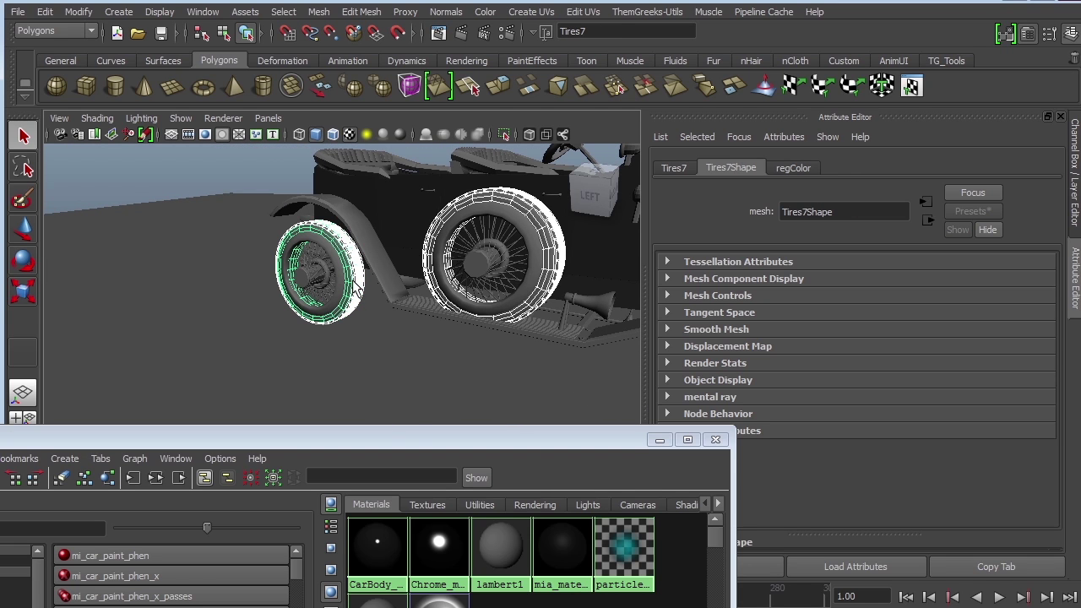
right_click(560, 548)
left_click(562, 496)
Select the tires and treads of the front and rear wheels on the car's other side and assign mia_material_x3 to them.
left_click_drag(529, 401, 329, 245, "alt")
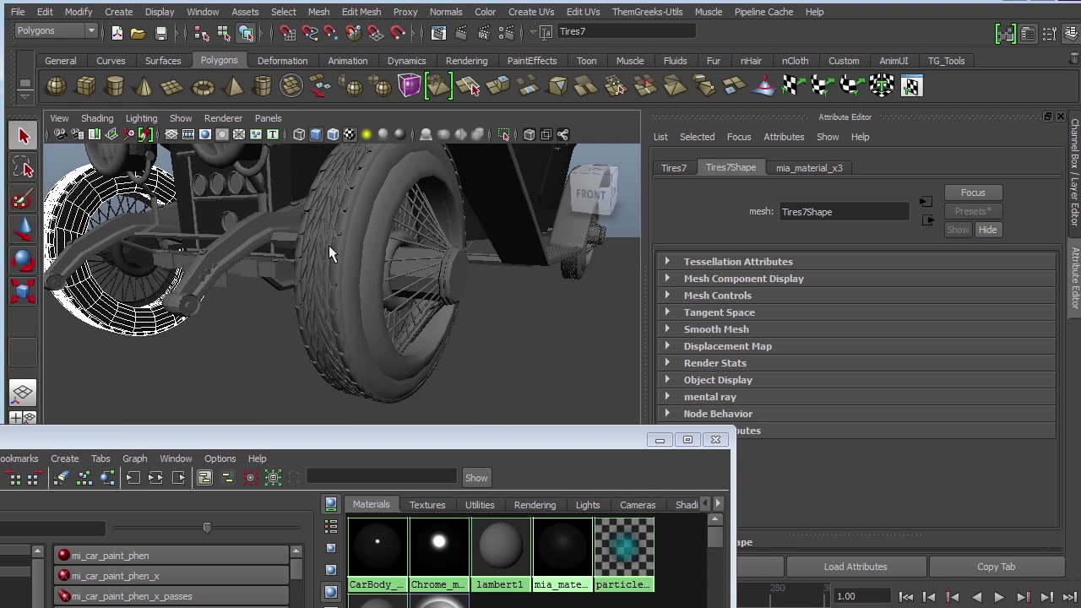
left_click(358, 261)
left_click(325, 306)
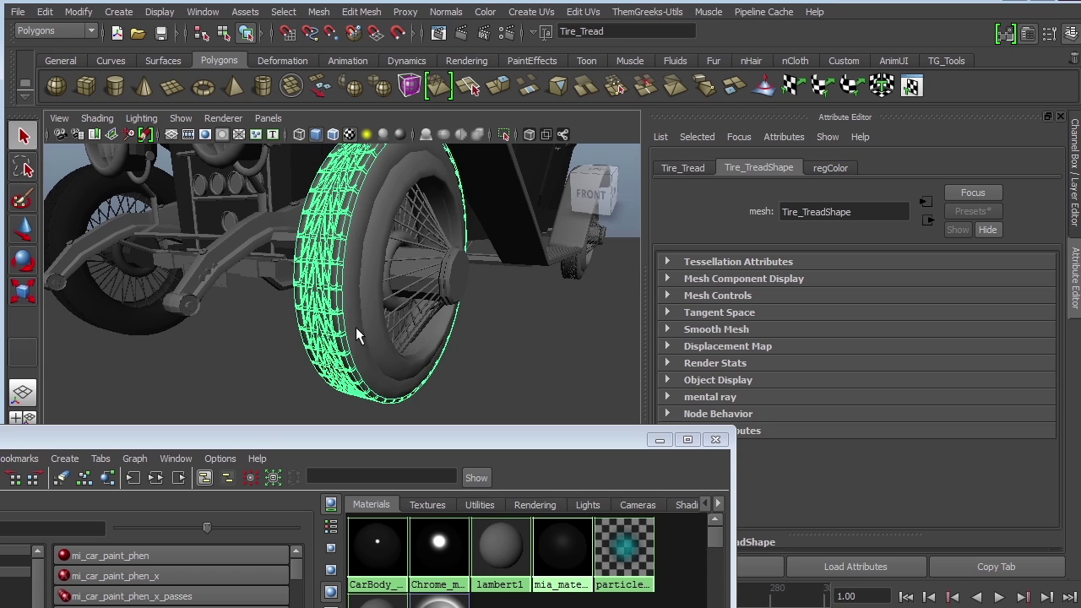
left_click(357, 328, "shift")
left_click_drag(557, 316, 406, 325, "alt")
middle_click_drag(406, 325, 455, 330, "alt")
left_click_drag(455, 331, 572, 353, "alt")
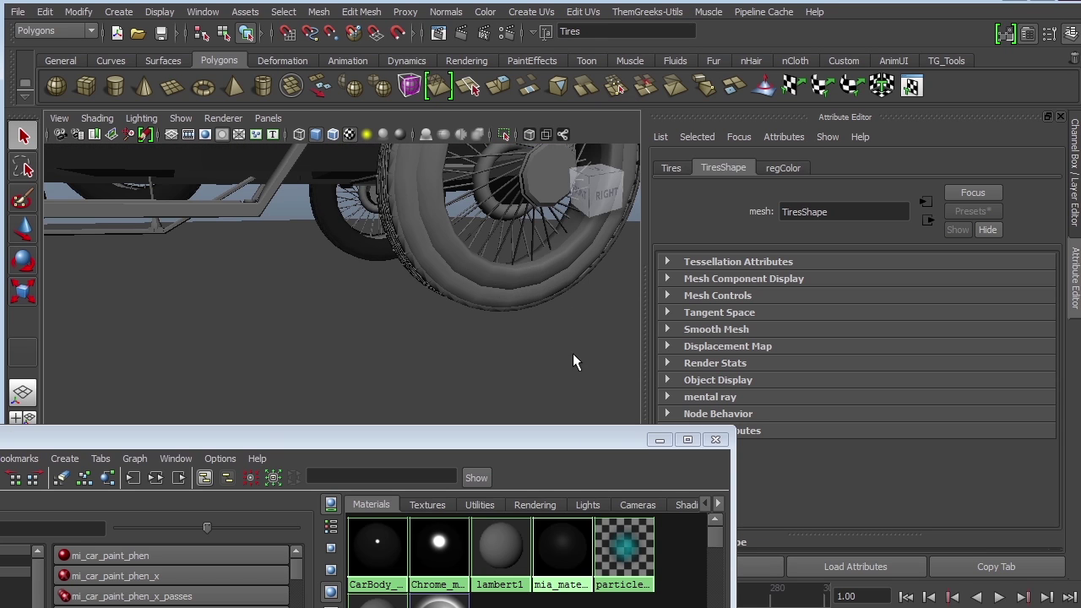
left_click(426, 260)
left_click(414, 266)
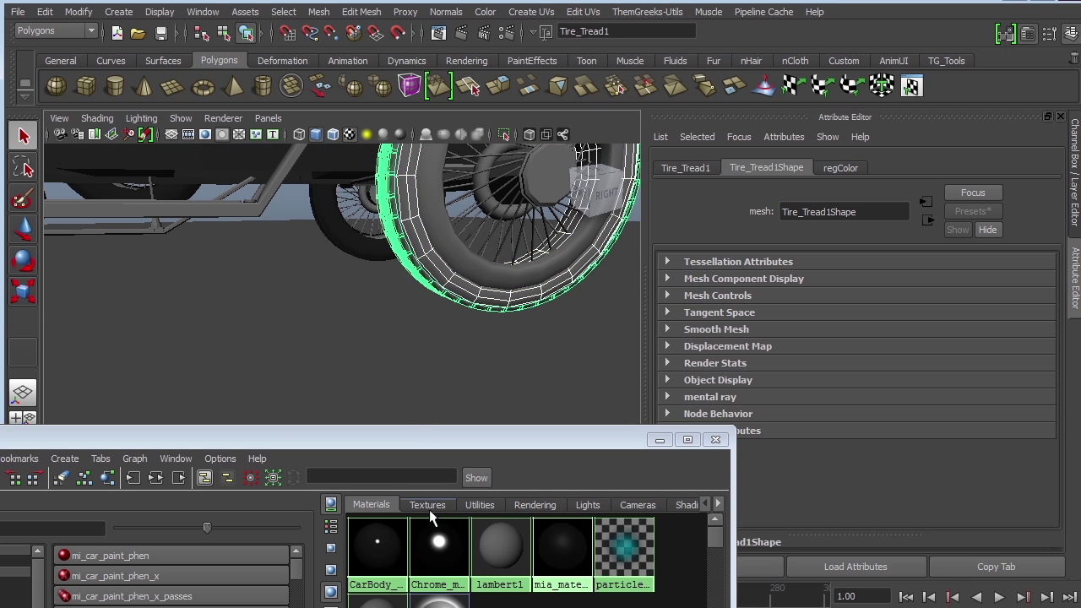
right_click(562, 541)
left_click(563, 496)
Render the whole car with mental ray to check the tire, chrome and body materials.
left_click_drag(577, 416, 423, 324, "alt")
right_click_drag(423, 323, 495, 331, "alt")
left_click(463, 33)
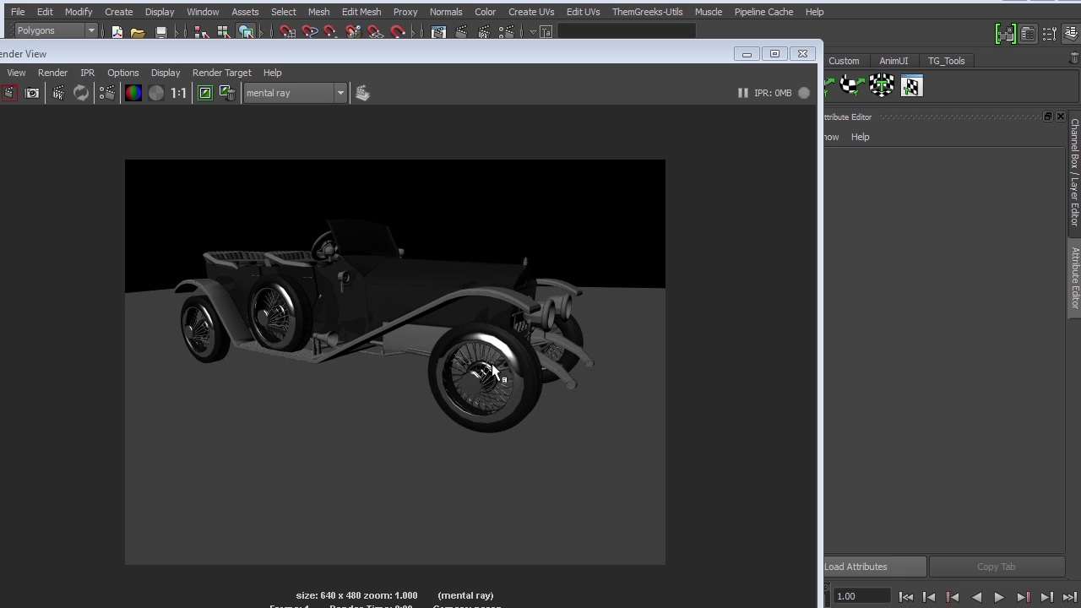
left_click(747, 56)
Create a fourth mia_material_x material and apply the MattePlastic preset to it.
scroll(389, 273, "up", 3)
mouse_move(423, 267)
left_mouse_down("alt")
mouse_move(584, 265)
mouse_move(582, 240)
mouse_move(549, 268)
mouse_move(432, 275)
left_mouse_up("alt")
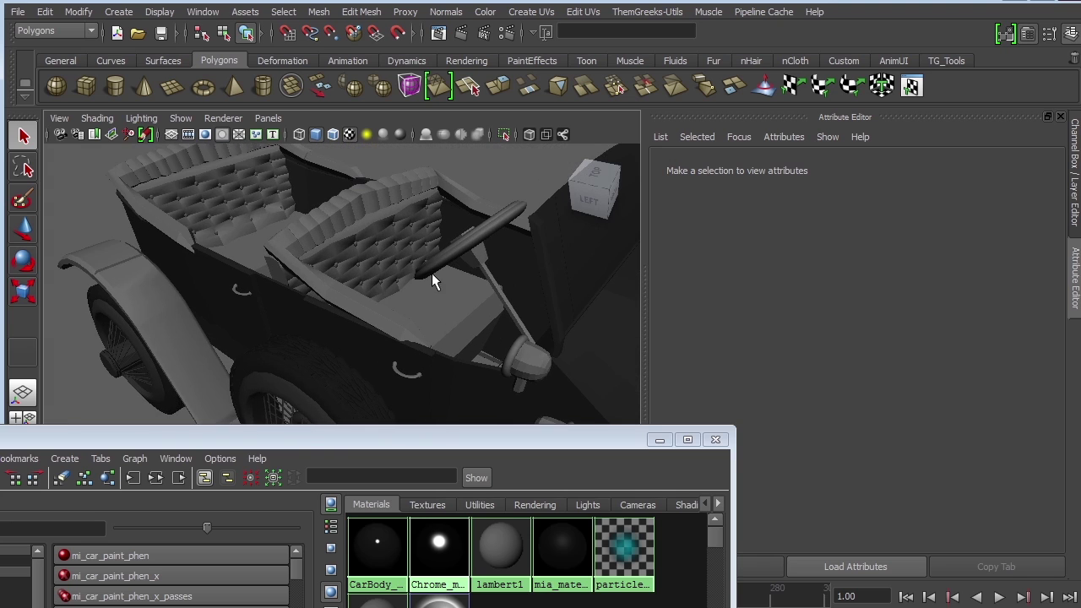
left_click_drag(313, 439, 353, 201)
left_click(151, 460)
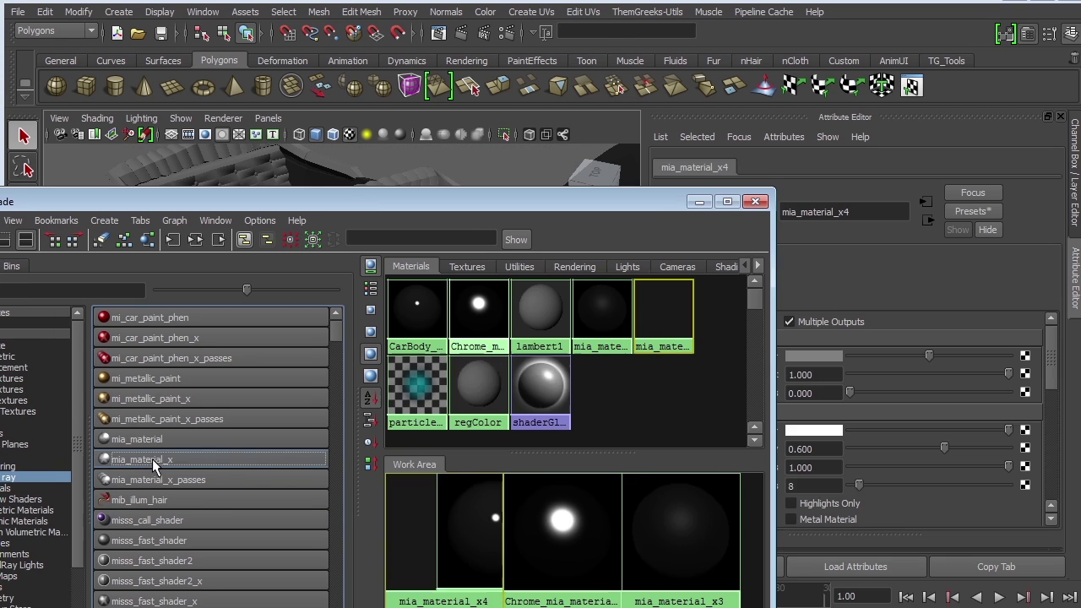
left_click(972, 210)
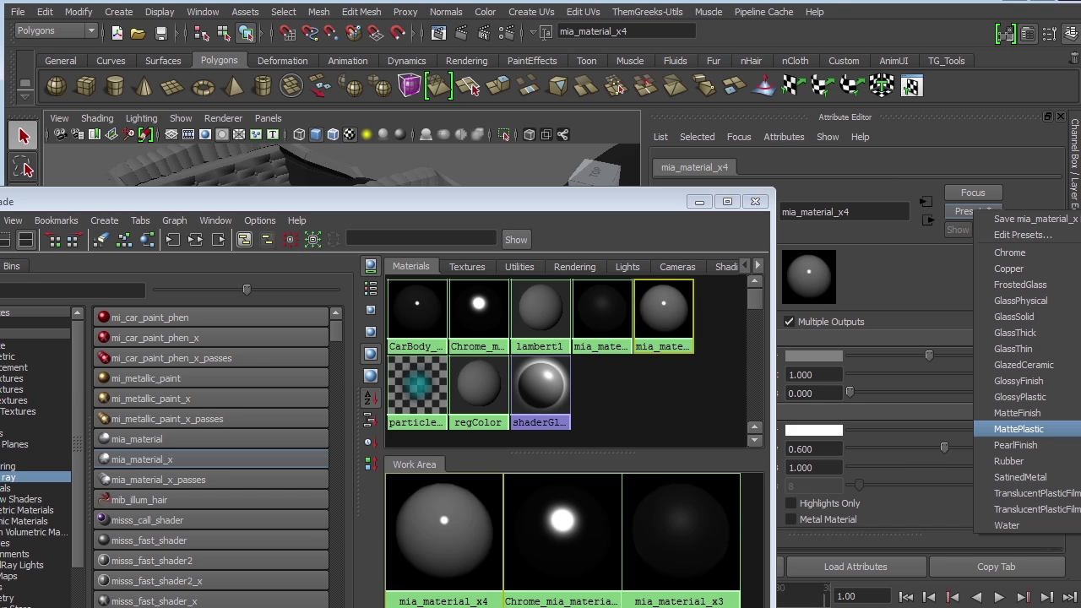
left_click(1021, 429)
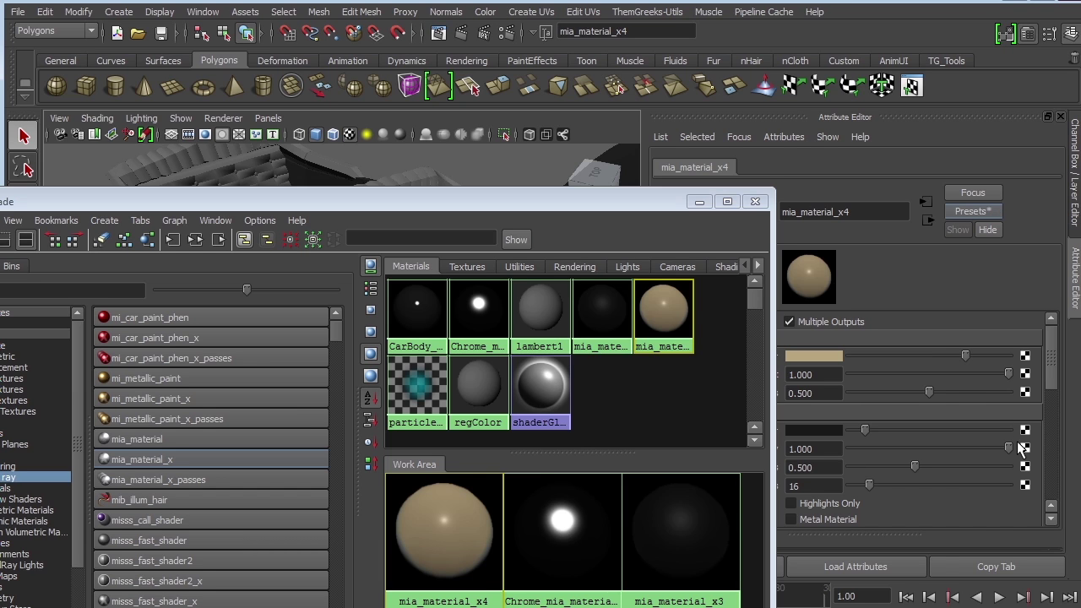
Select the front and rear seats with their backings and assign mia_material_x4 to them.
left_click_drag(377, 201, 363, 280)
left_click(365, 223)
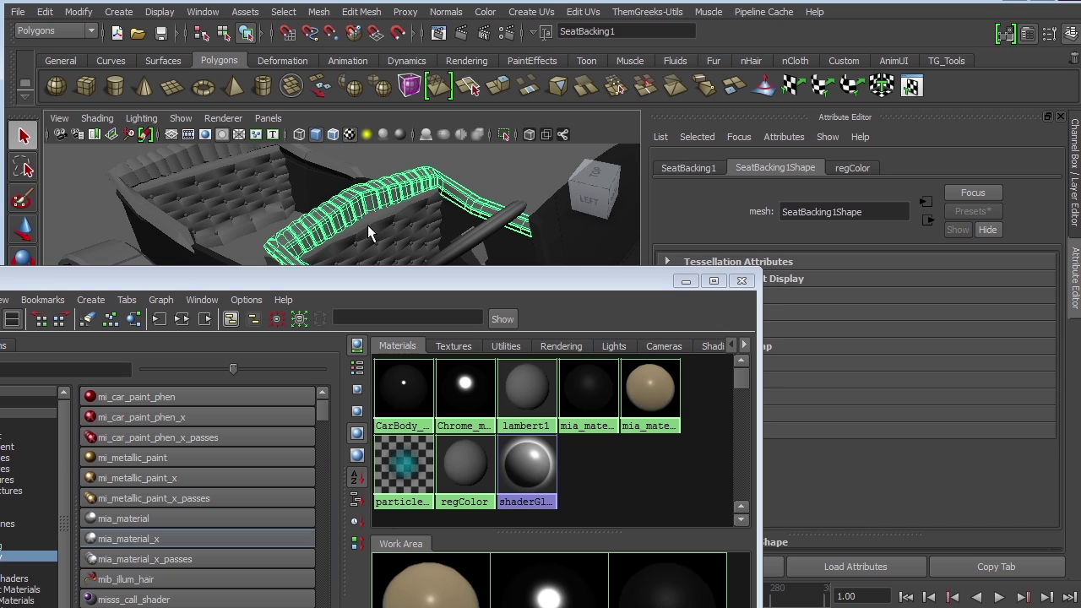
left_click(368, 230, "shift")
left_click(205, 174, "shift")
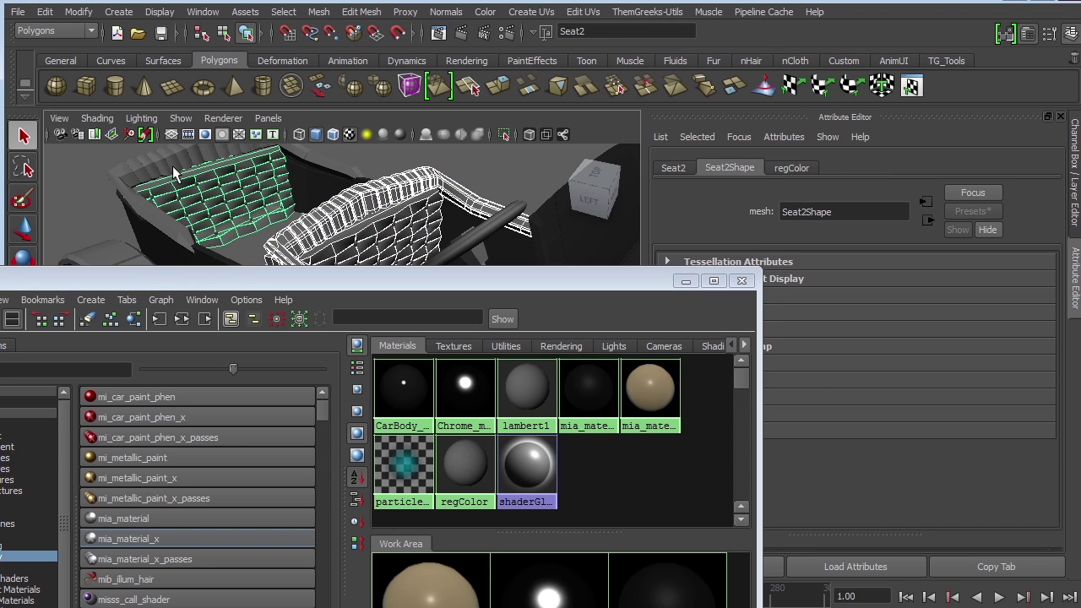
right_click_drag(659, 385, 655, 306)
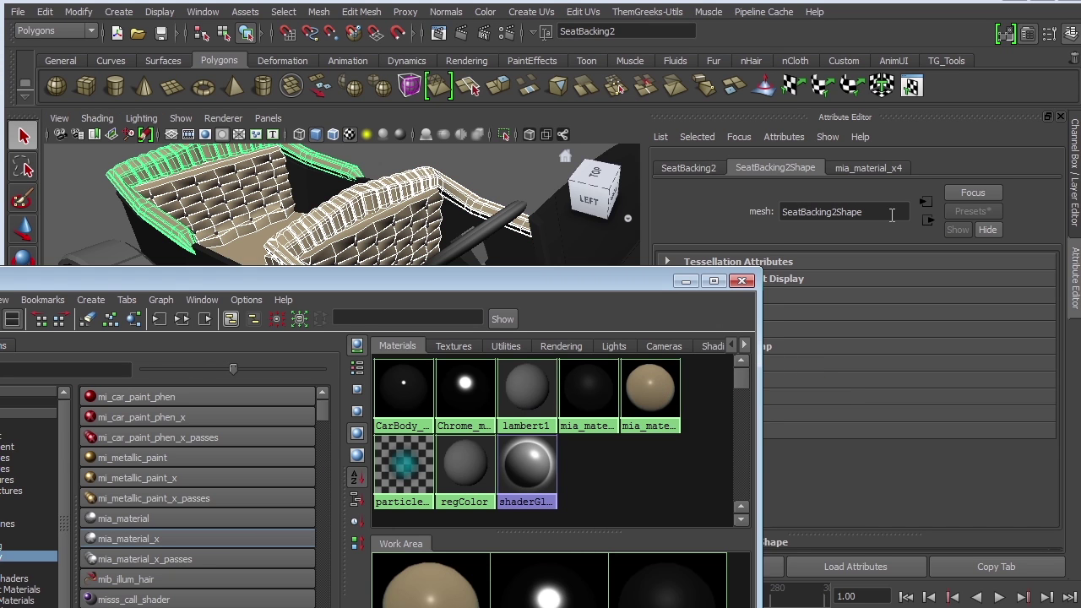
Rename the beige seat material as chair_mia_material_x4.
left_click(647, 397)
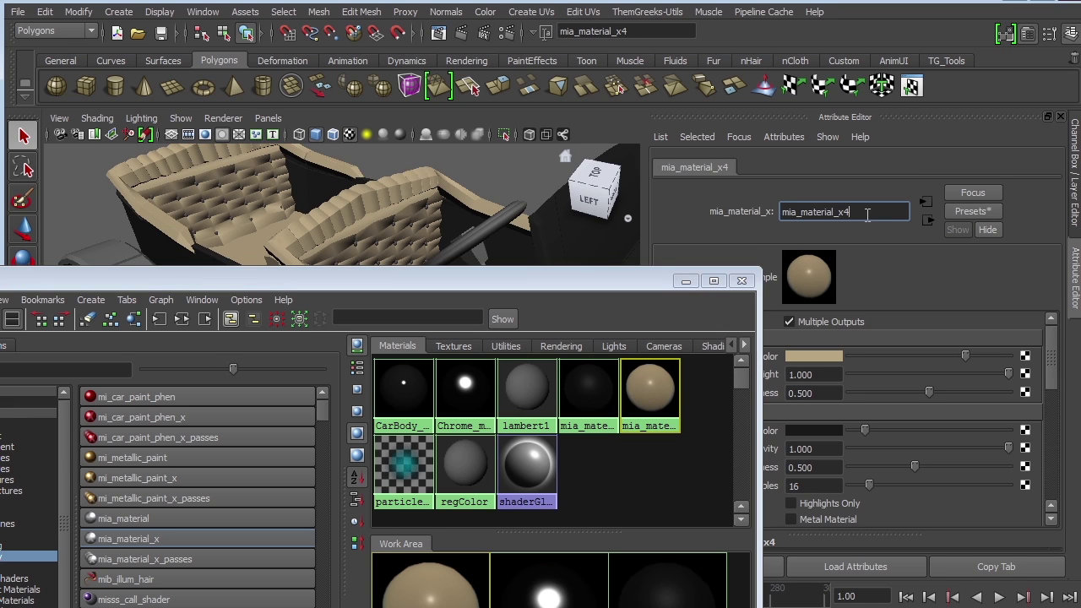
type("chair")
type("_")
key("Return")
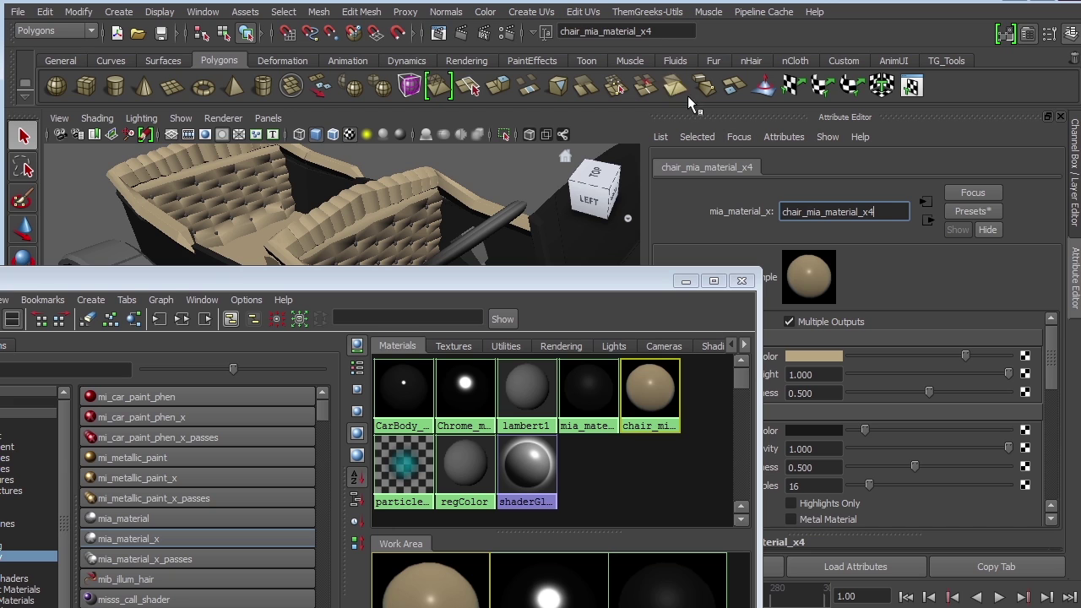
Render a closer view of the car's seats with mental ray to check the seat material.
left_click(694, 281)
left_click_drag(405, 366, 470, 363, "alt")
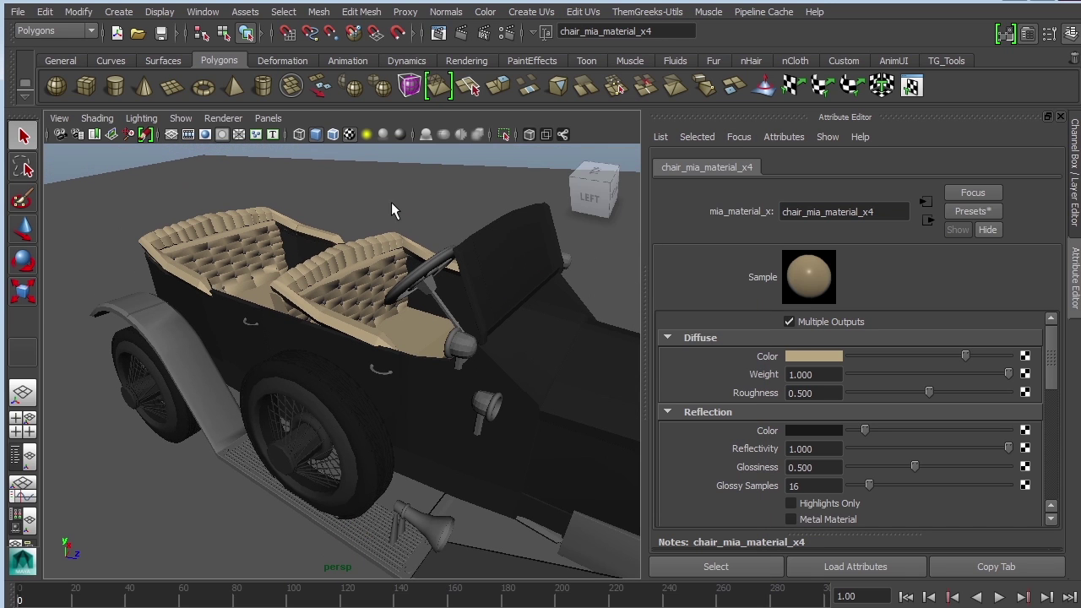
left_click(461, 33)
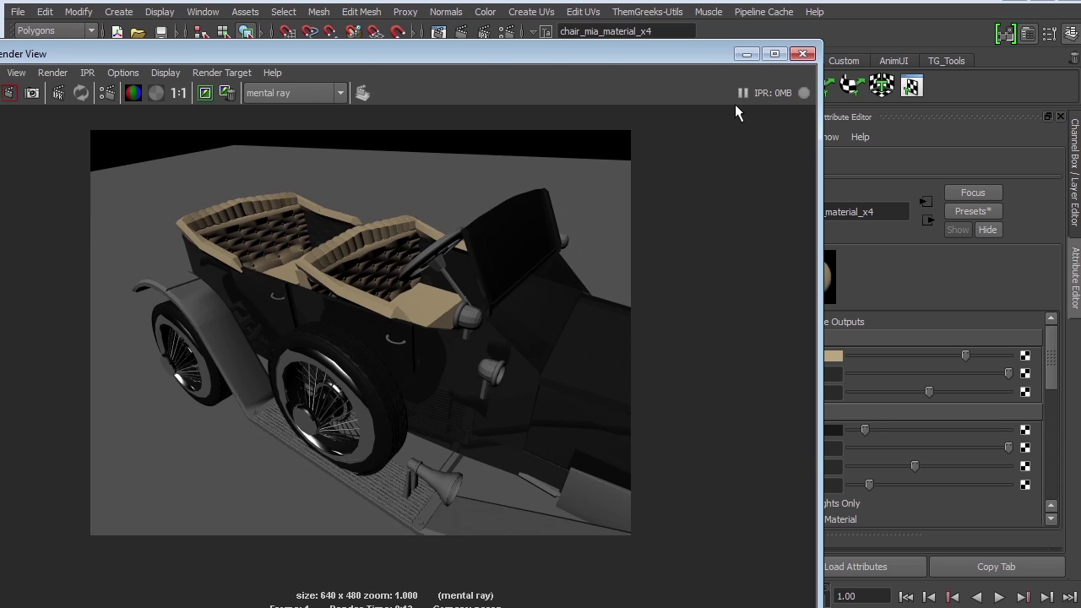
left_click(747, 53)
Select the car body mesh containing the windshield and switch it to face selection.
left_click_drag(447, 361, 387, 355, "alt")
scroll(440, 320, "up", 3)
middle_click_drag(440, 319, 420, 436, "alt")
scroll(435, 400, "up", 3)
left_click(373, 399)
left_click_drag(470, 393, 211, 385, "alt")
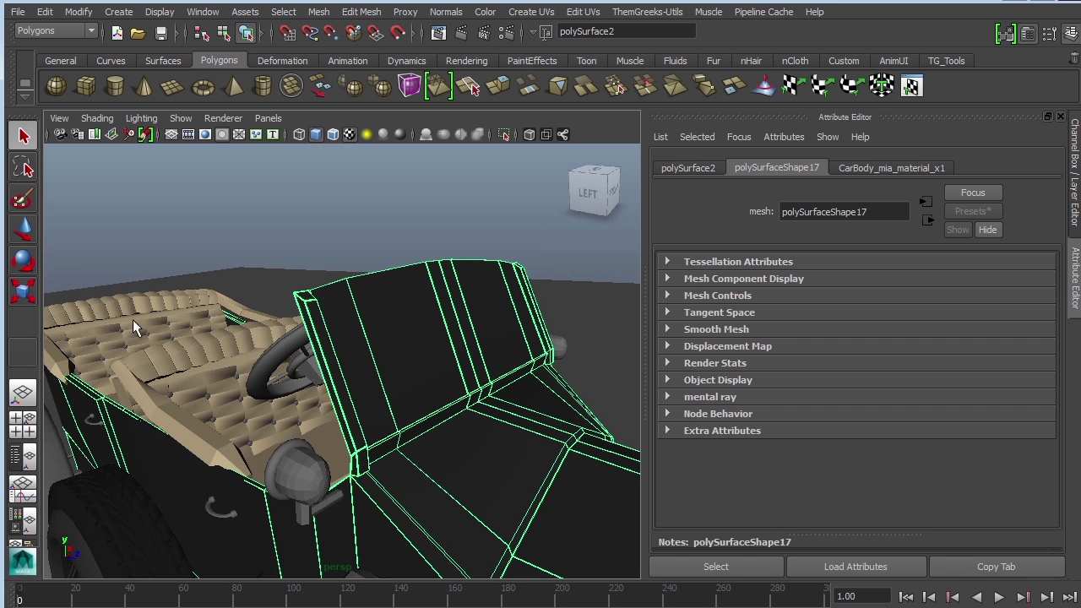
left_click(152, 358)
left_click(134, 298)
left_click(233, 422)
left_click(388, 373)
left_click_drag(388, 373, 366, 344, "alt")
right_click_drag(283, 389, 283, 403)
Select all the faces across the windshield pane, leaving out its frame.
left_click(276, 386)
left_click(349, 363)
left_click(414, 358)
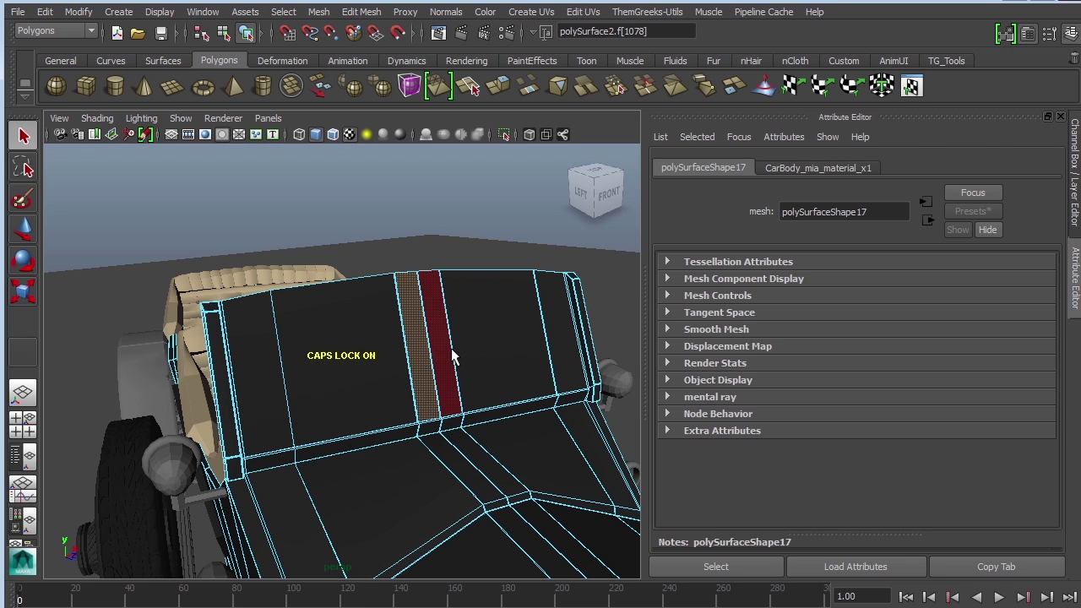
left_click(262, 392)
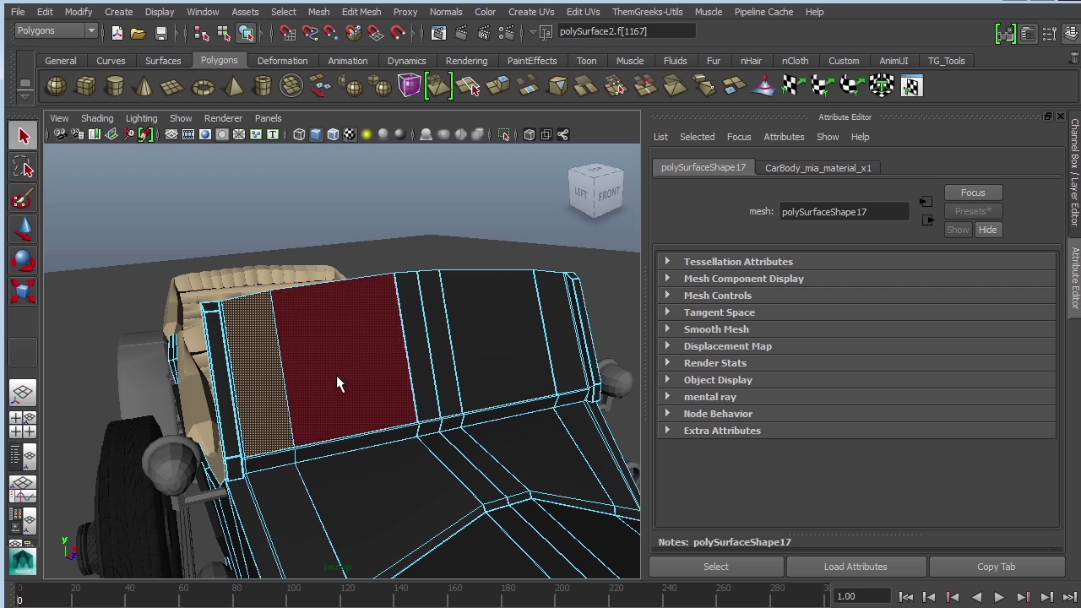
left_click(337, 377, "shift")
left_click(427, 363, "shift")
left_click(498, 353, "shift")
left_click(557, 343, "shift")
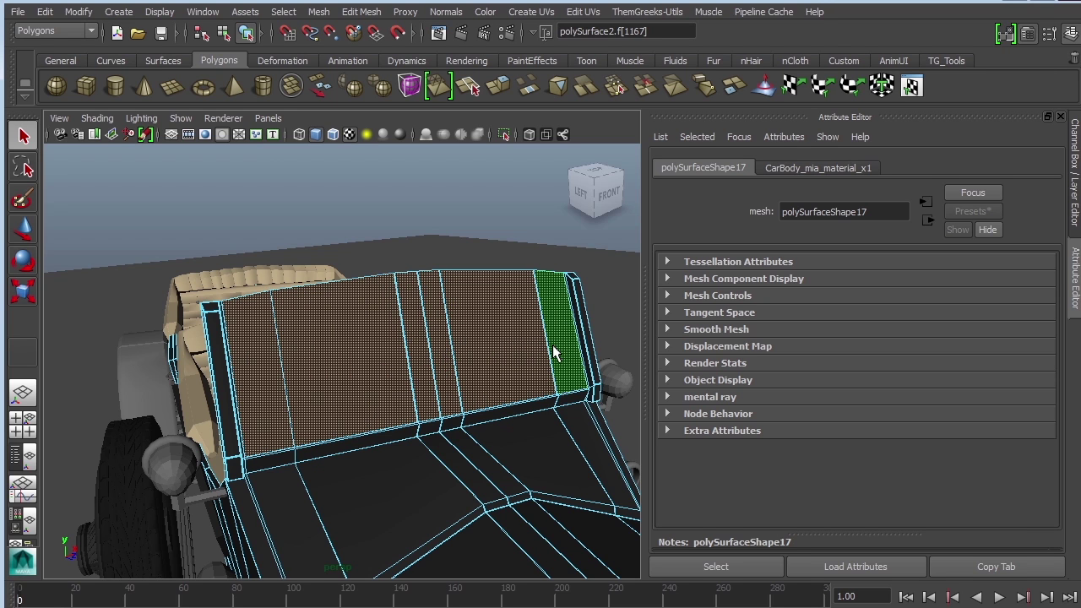
left_click_drag(319, 369, 565, 343)
Deselect the stray body faces behind the windshield and check the remaining face selection from above and from the front.
left_click_drag(402, 395, 214, 345, "alt")
left_click_drag(334, 423, 335, 424, "ctrl")
right_click_drag(321, 416, 127, 287, "alt")
left_click_drag(91, 264, 341, 485, "ctrl")
left_click_drag(328, 444, 353, 418, "alt")
key("w")
left_click_drag(459, 404, 378, 488, "alt")
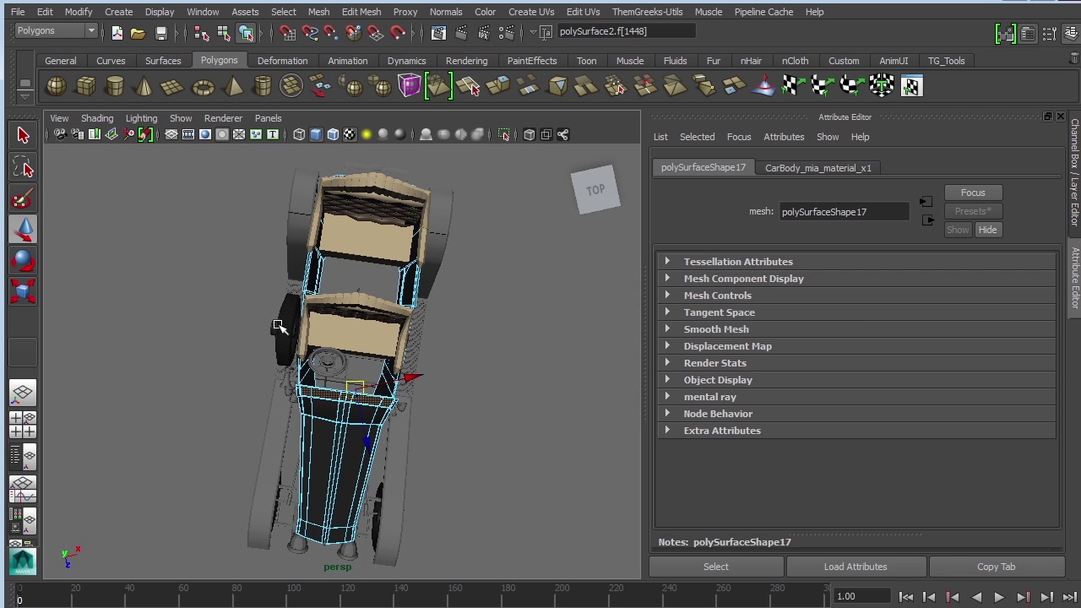
left_click_drag(475, 389, 512, 365, "alt")
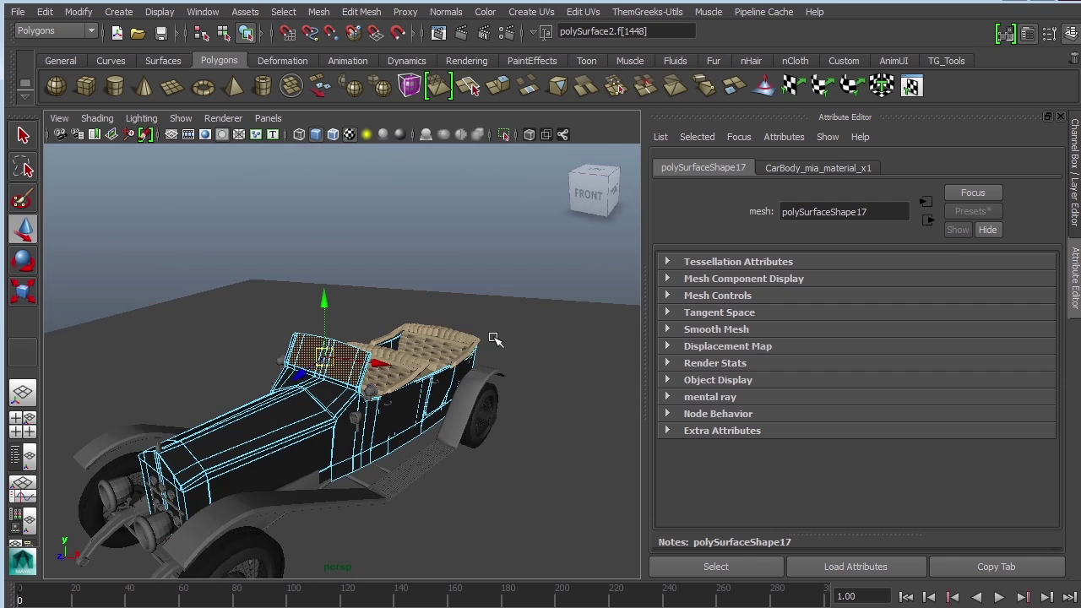
left_click_drag(275, 413, 405, 374, "alt")
right_click_drag(405, 374, 484, 408, "alt")
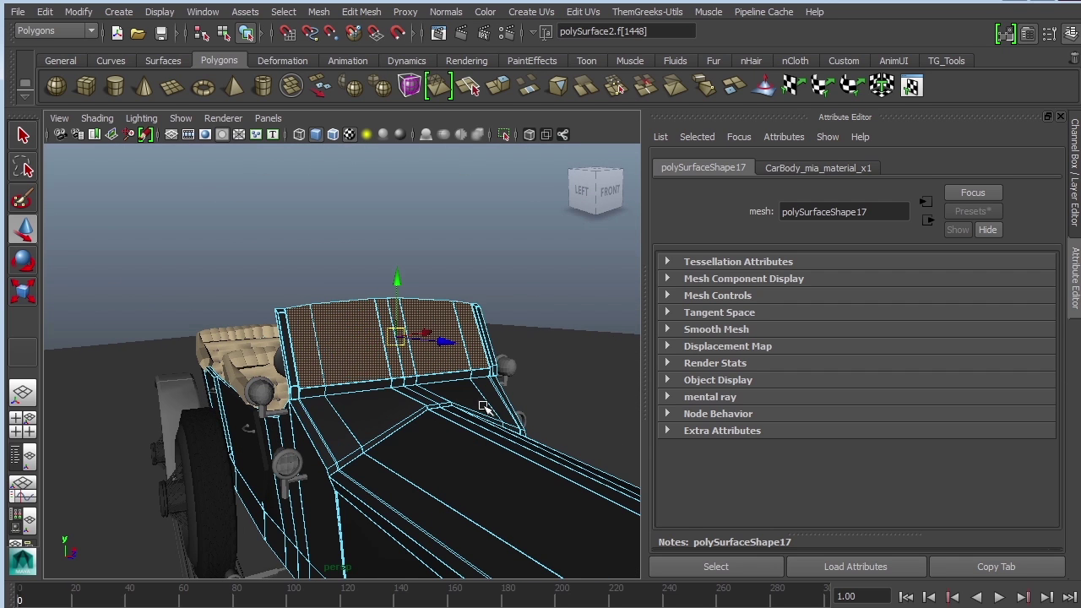
Assign a new mental ray mia_material_x material to the selected windshield faces.
right_click(356, 330)
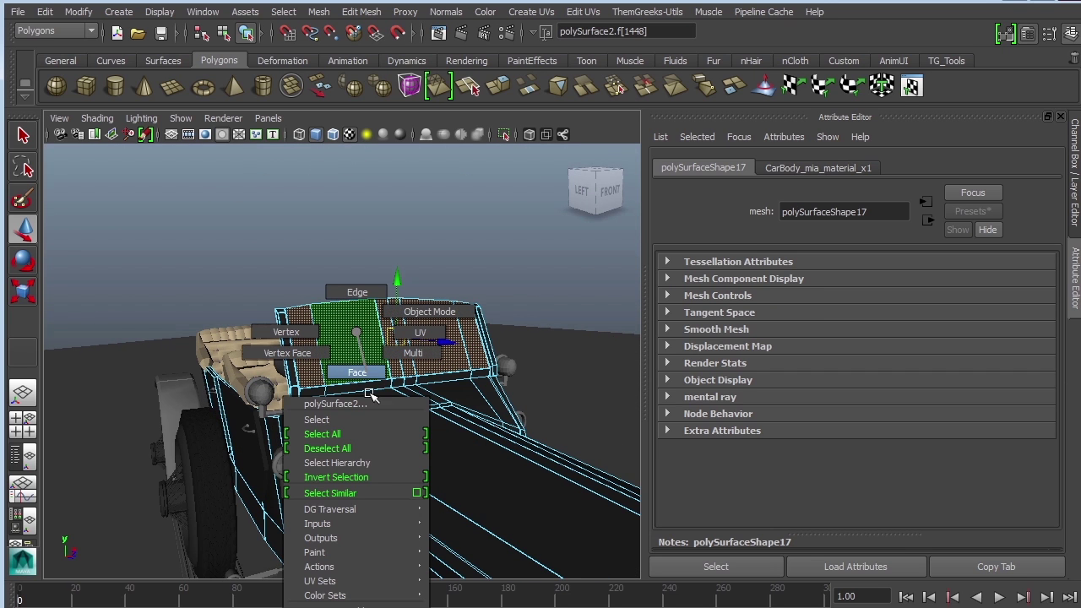
right_click_drag(357, 332, 363, 606)
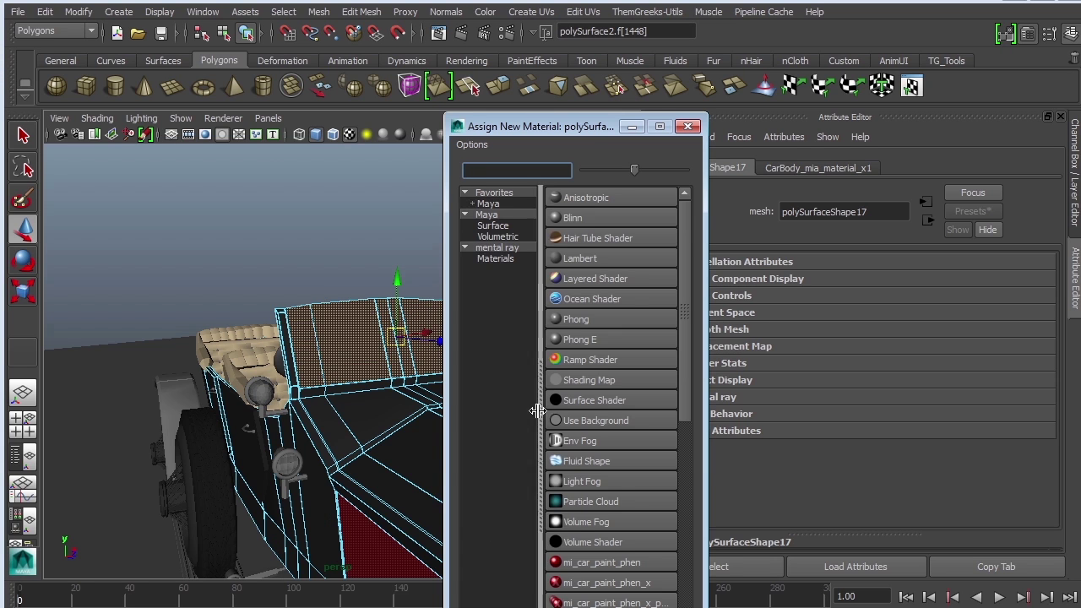
left_click_drag(583, 126, 520, 41)
left_click(456, 165)
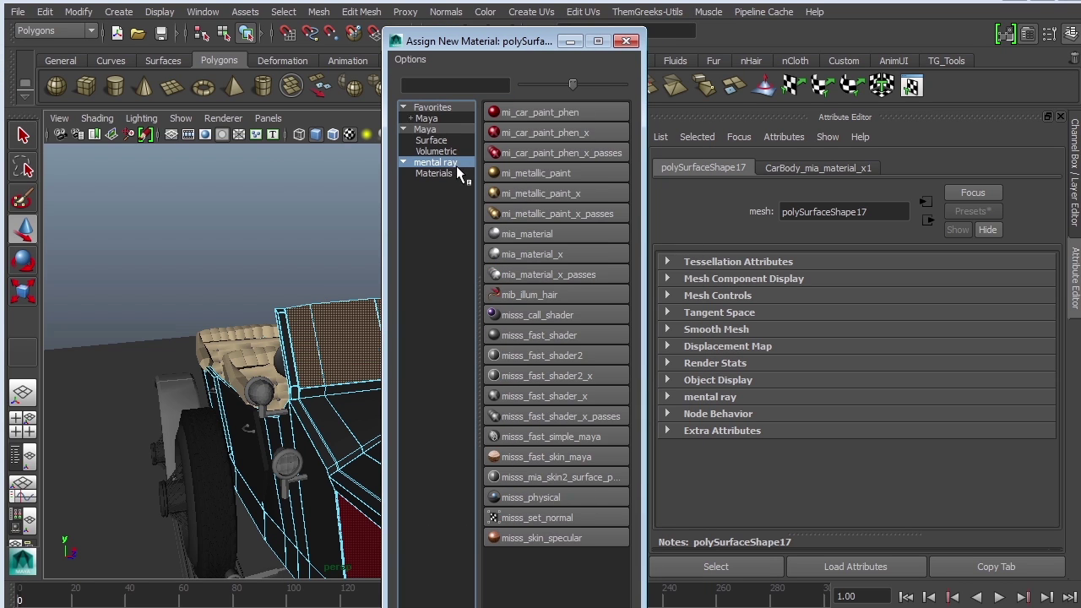
left_click(576, 254)
left_click(815, 175)
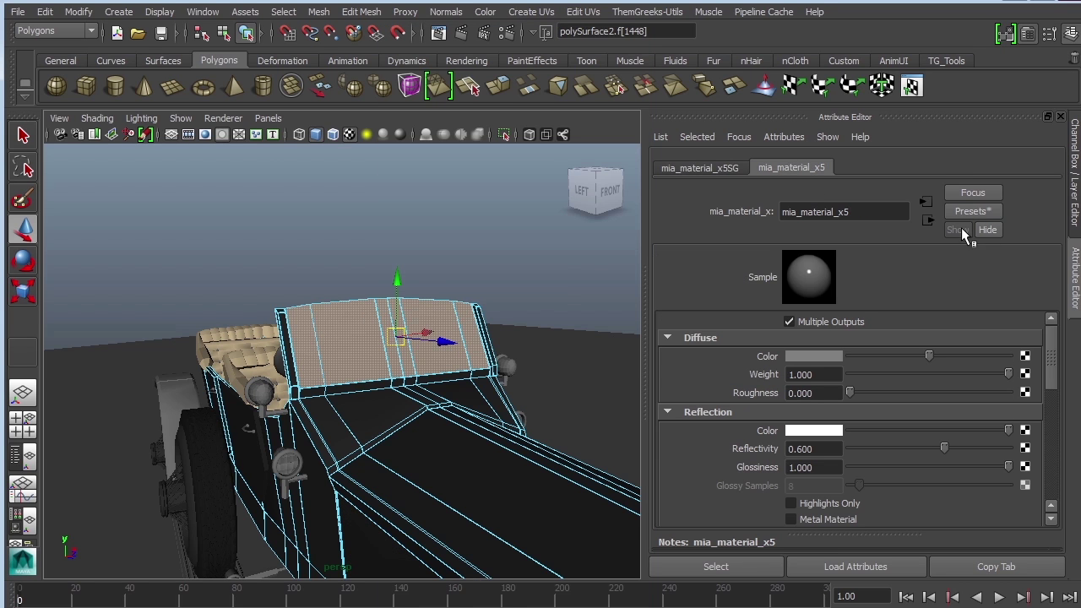
Rename the windshield material as glass_mia_material_x5 and apply the GlassPhysical preset to it.
left_click(858, 212)
type("glass_")
key("Return")
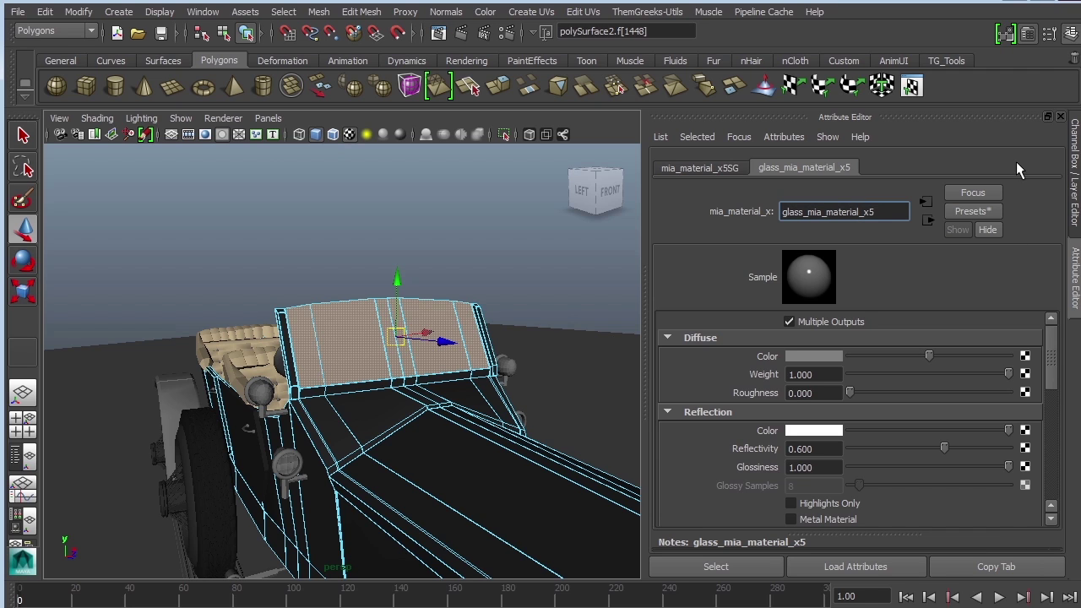
left_click(982, 213)
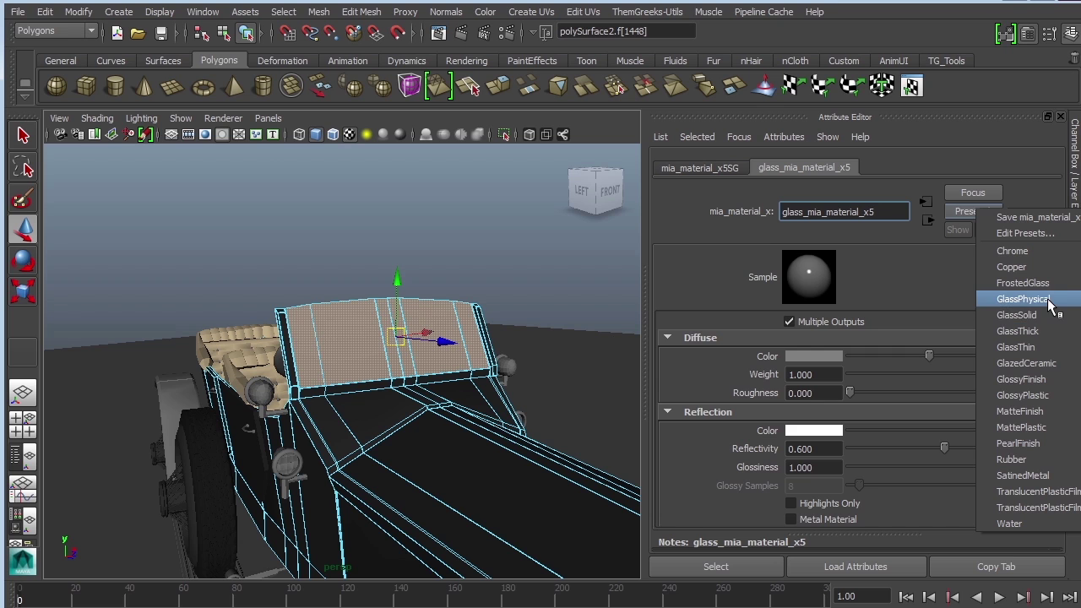
left_click(1023, 299)
Clear the face selection and render the car's windshield to check the glass material.
left_click_drag(457, 363, 560, 294, "alt")
left_click(561, 294)
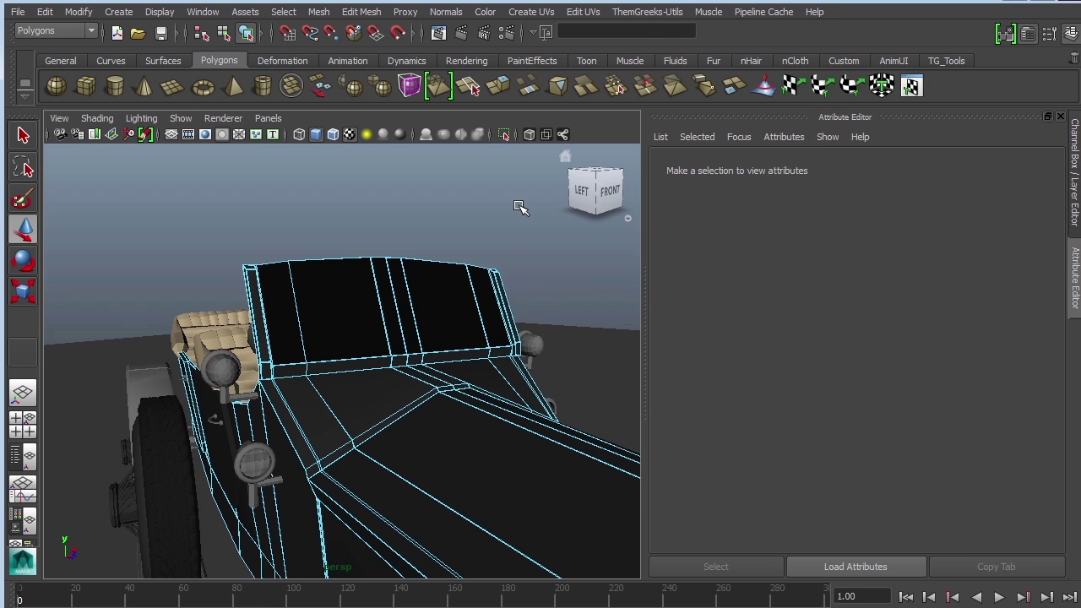
left_click(460, 35)
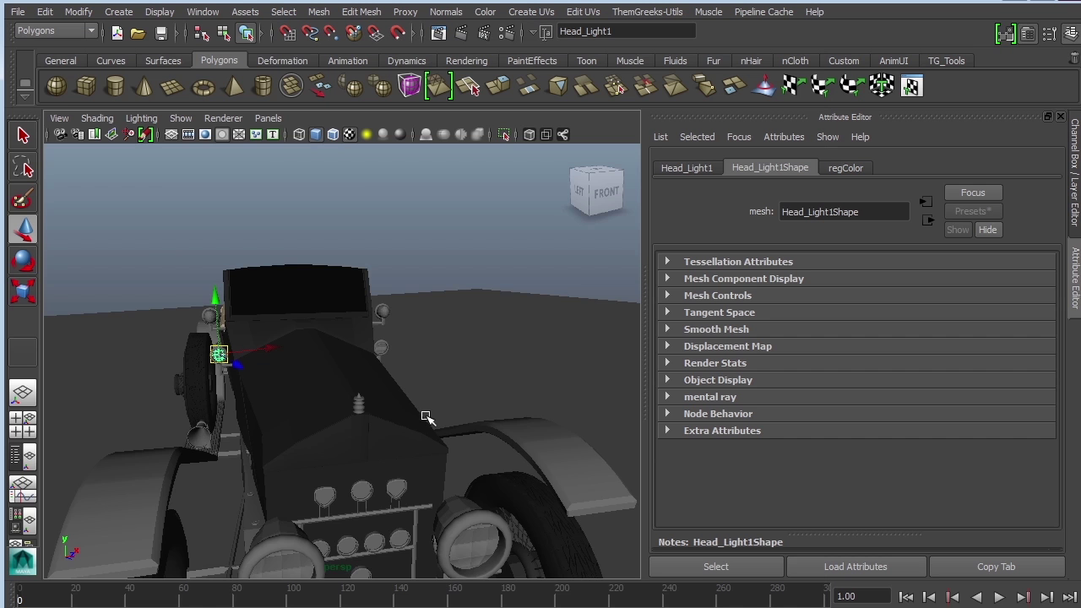
Select the car body mesh in the front view of the car.
left_click_drag(427, 413, 485, 389, "alt")
left_click(449, 347)
right_click_drag(502, 356, 516, 296, "alt")
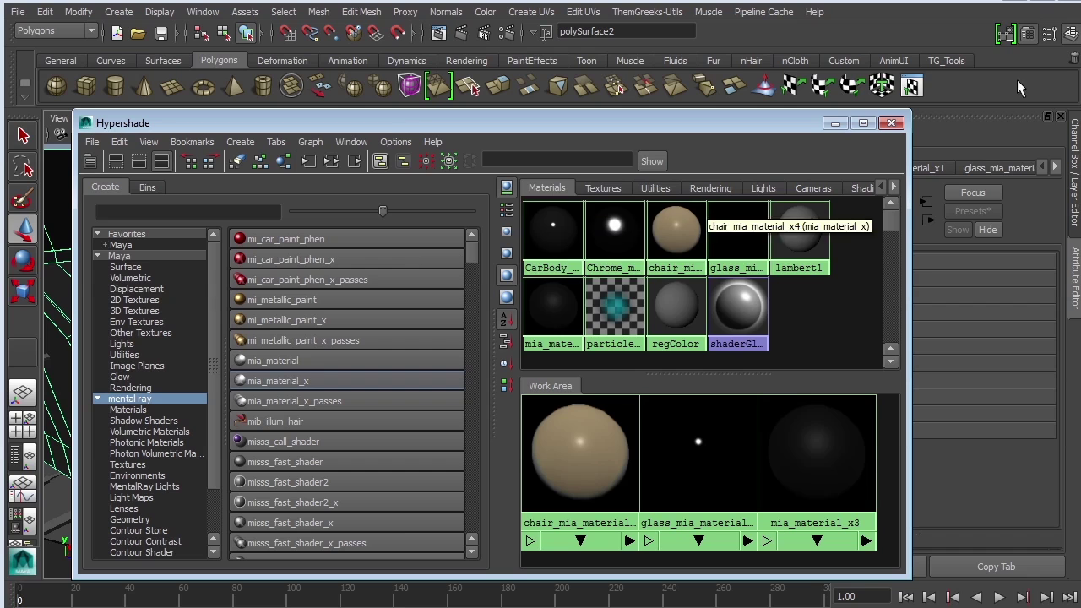
Switch to the reference photo of blue metallic car paint, examine its reflections and flakes, and return to Maya.
key("alt+Tab")
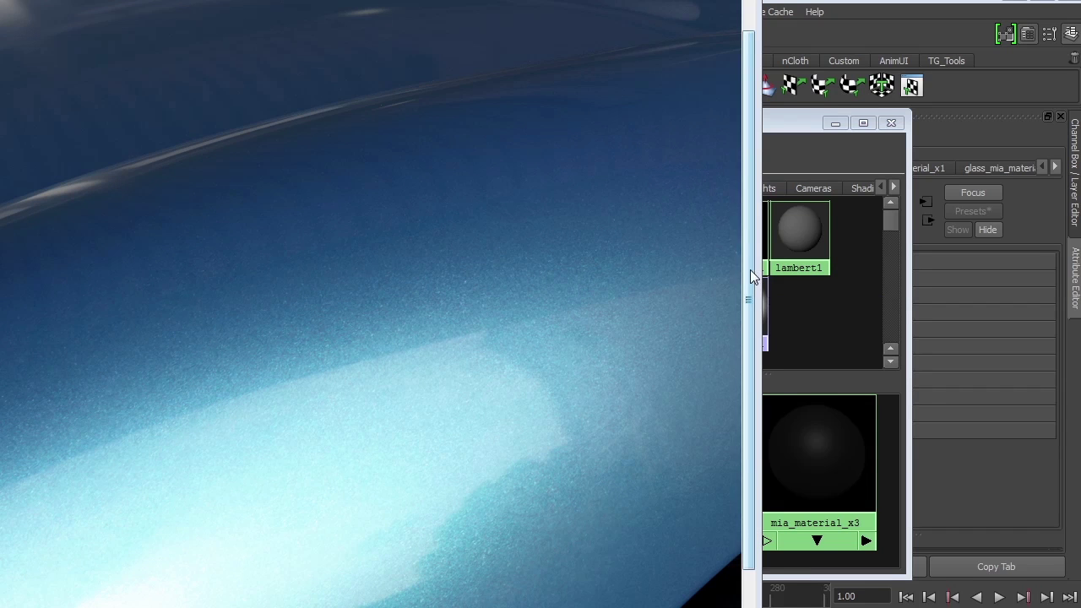
left_click_drag(751, 285, 751, 376)
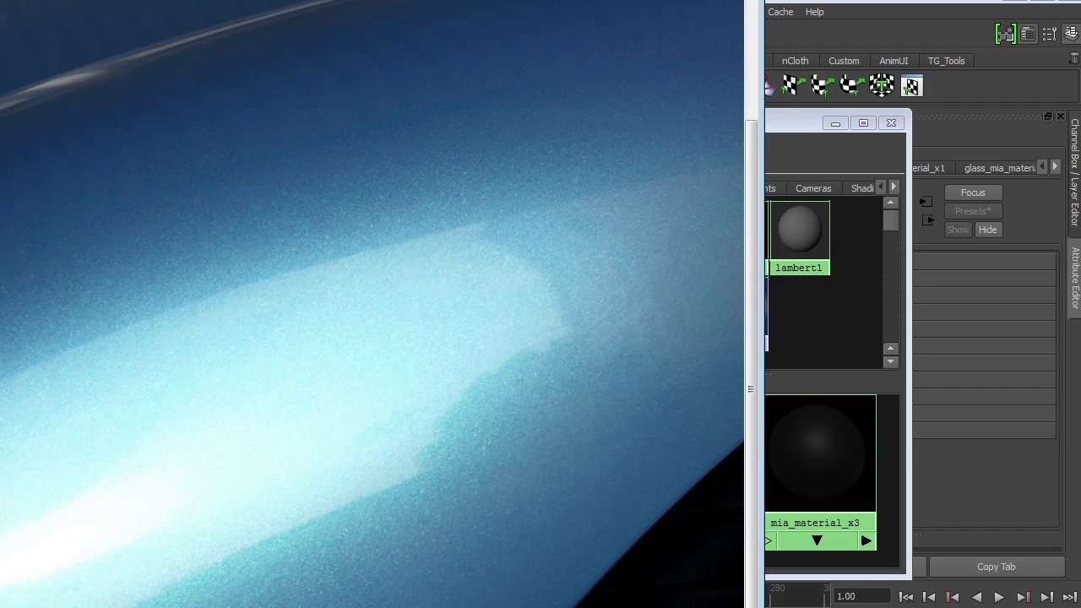
key("alt+Tab")
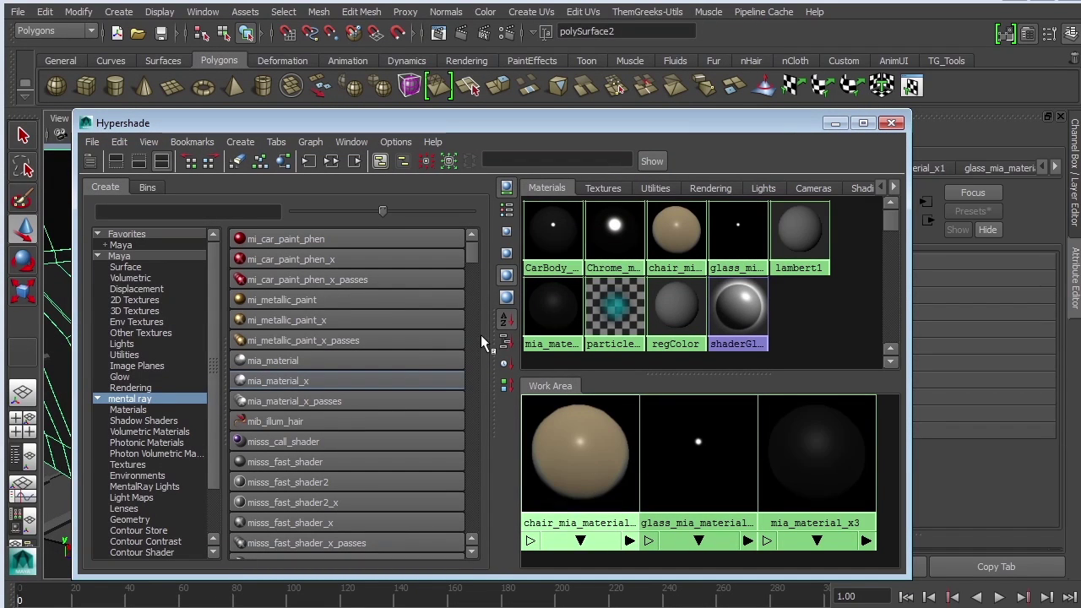
Create a mental ray mi_car_paint_phen_x material, assign it to the car body, and move the Hypershade out of the way.
left_click(307, 260)
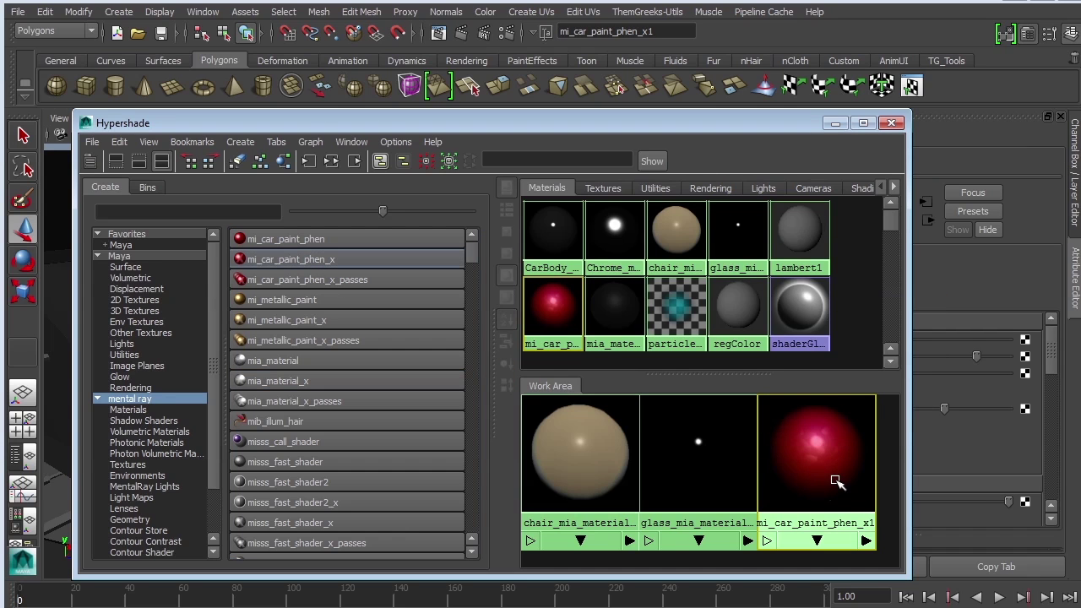
left_click_drag(720, 125, 225, 135)
middle_click_drag(346, 435, 507, 422)
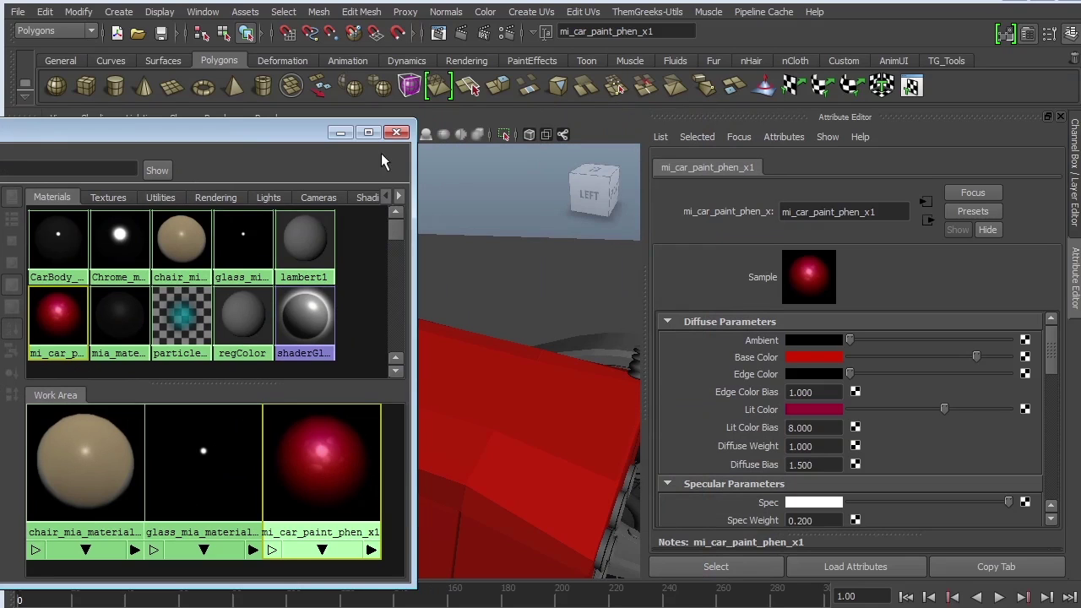
left_click(341, 132)
Render the car's hood to check the default car paint, and put the render away.
left_click(465, 31)
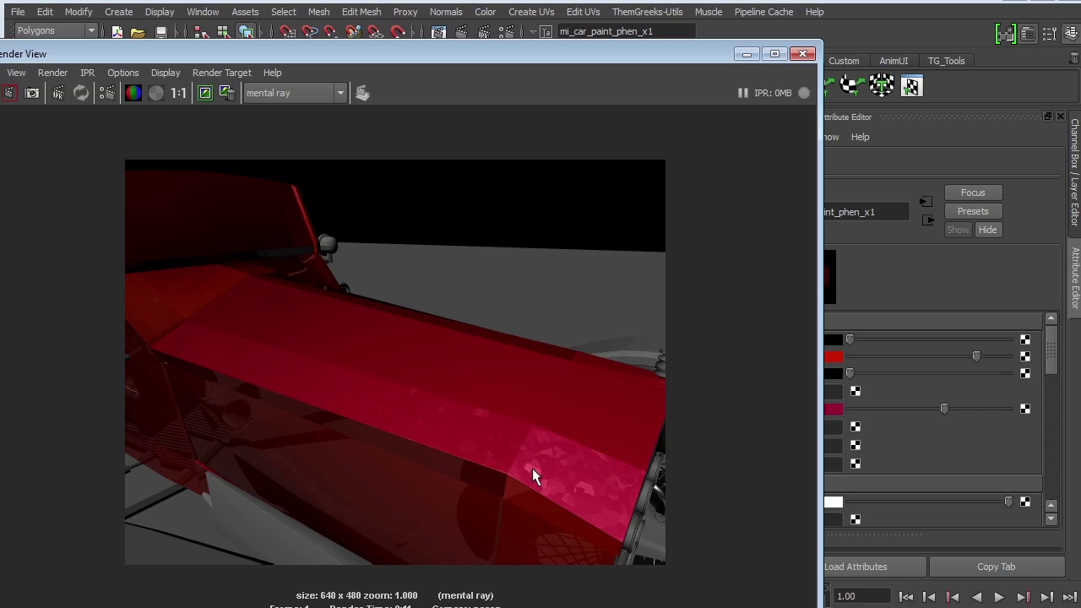
left_click(1049, 341)
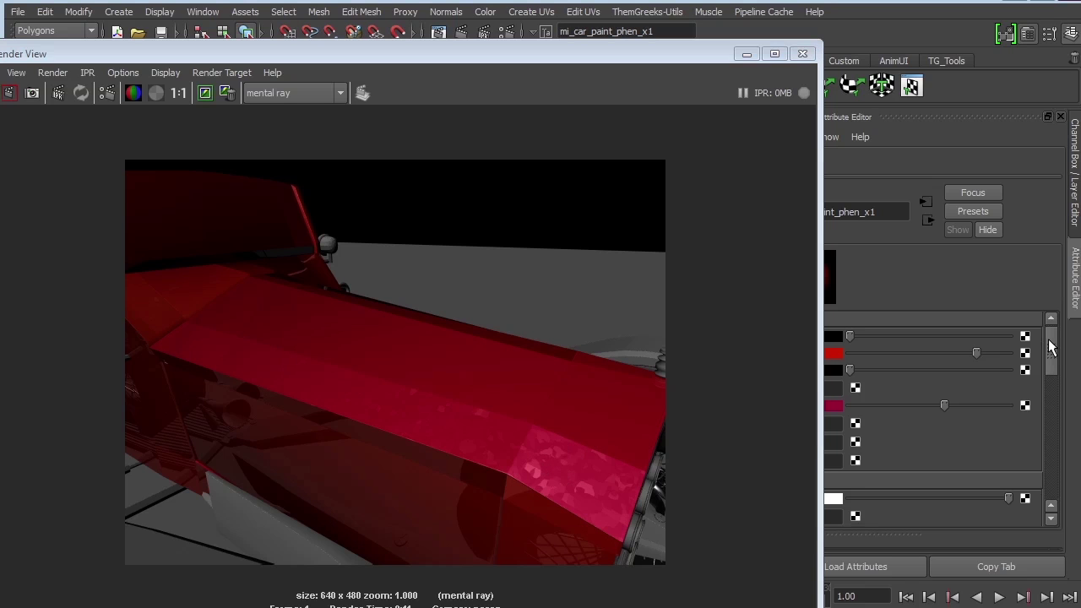
left_click(732, 90)
left_click(747, 53)
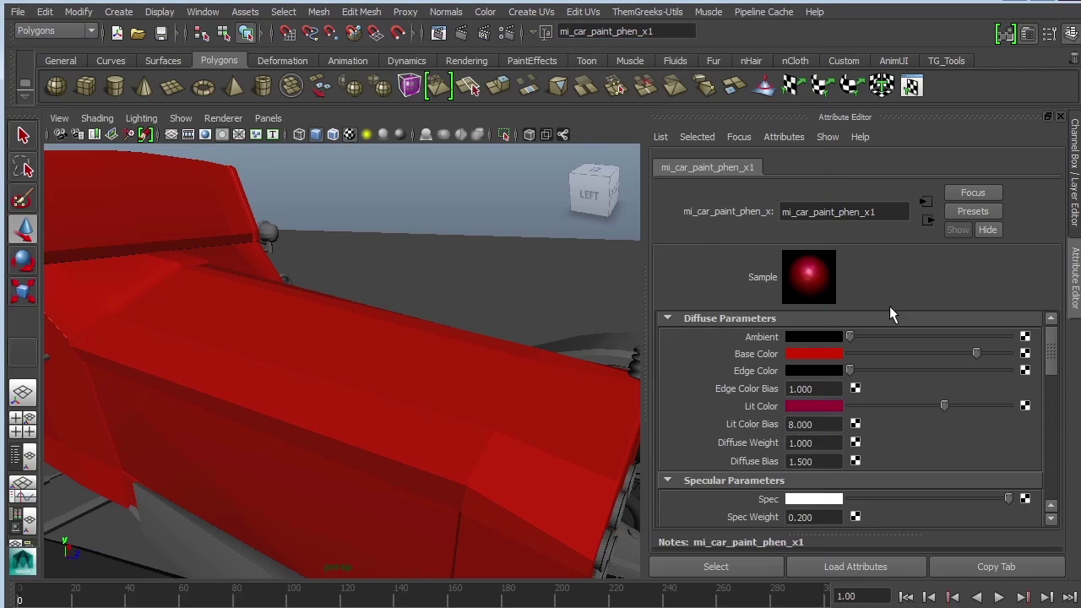
Set the car paint's Base Color to a dark grey, test it in a render, and lighten the grey slightly.
left_click_drag(818, 212, 879, 212)
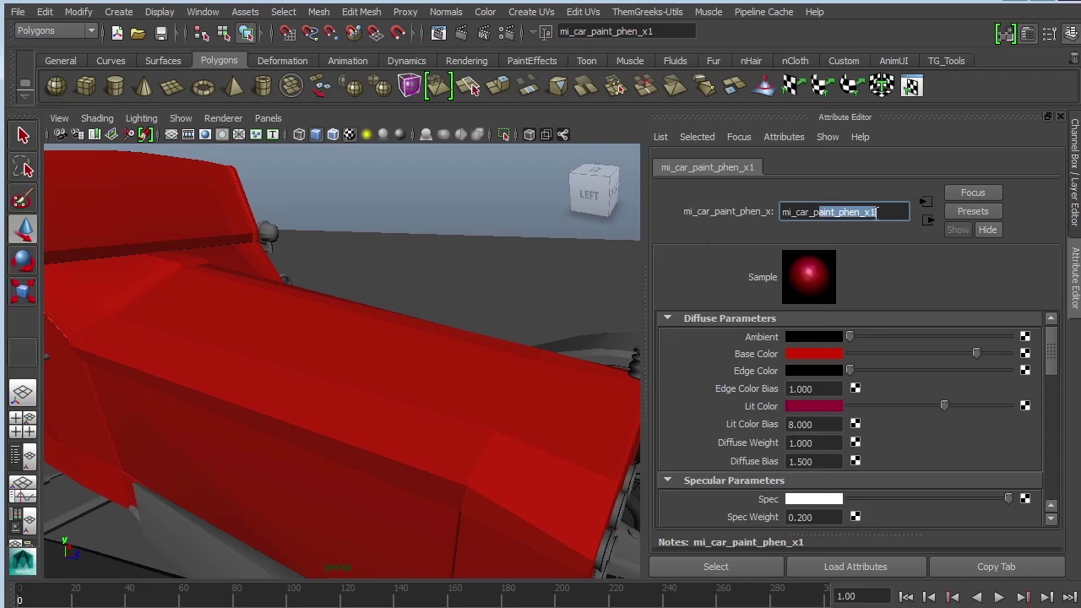
left_click(812, 354)
left_click(700, 339)
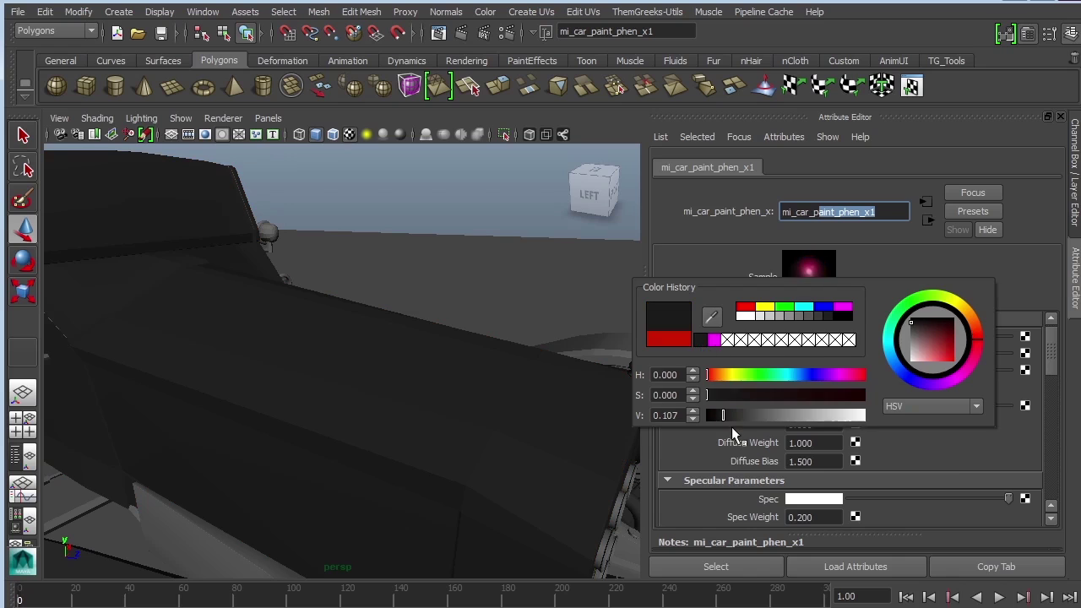
left_click(461, 32)
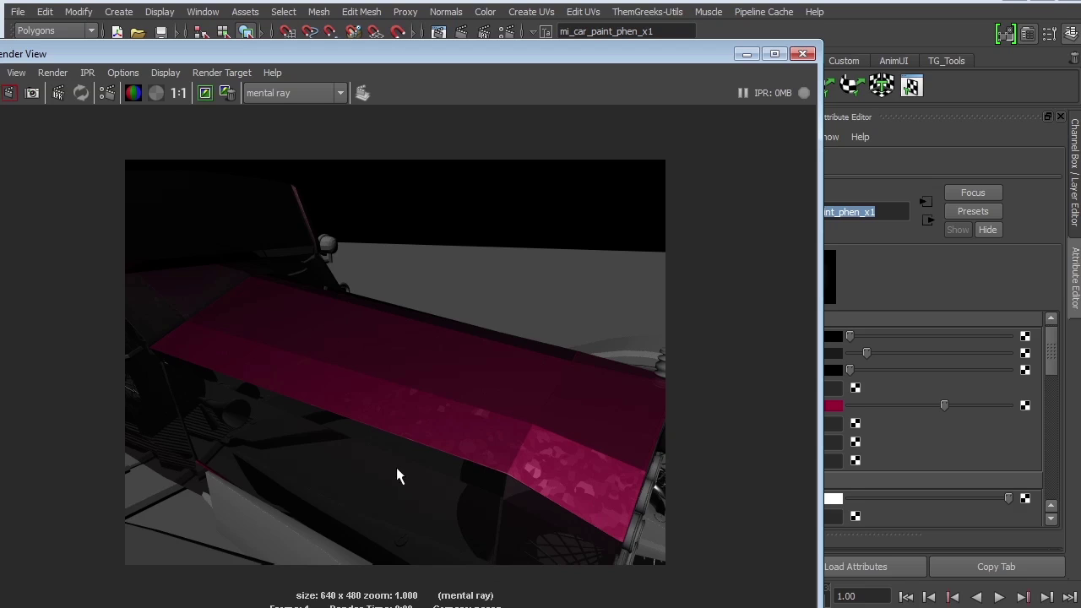
left_click(745, 55)
left_click_drag(870, 359, 881, 359)
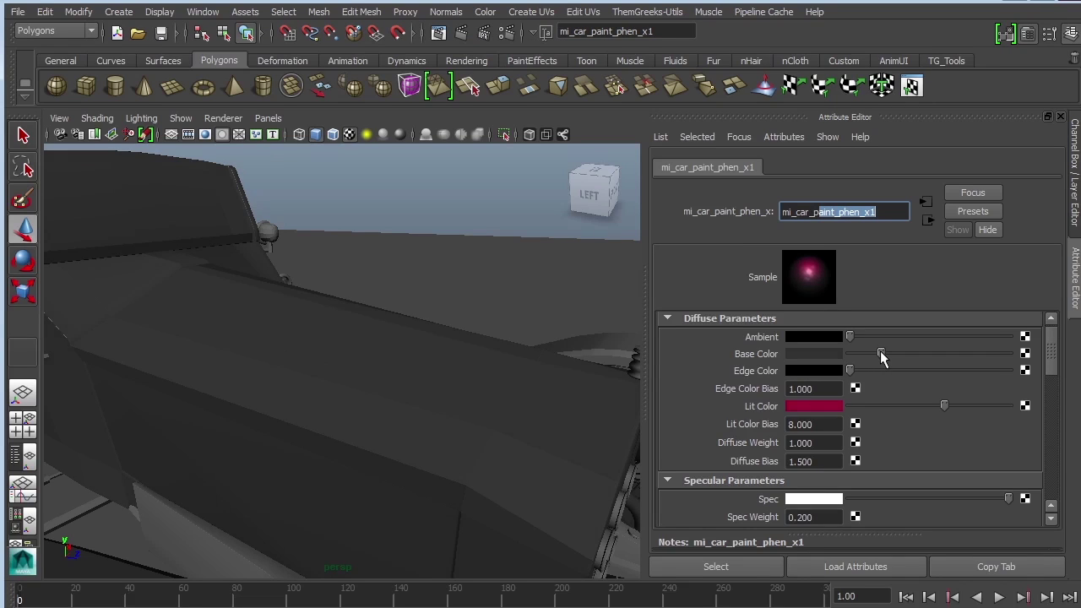
Set the car paint's Lit Color to dark blue with hue 240, saturation about 0.725 and value about 0.197, and render it.
left_click(816, 405)
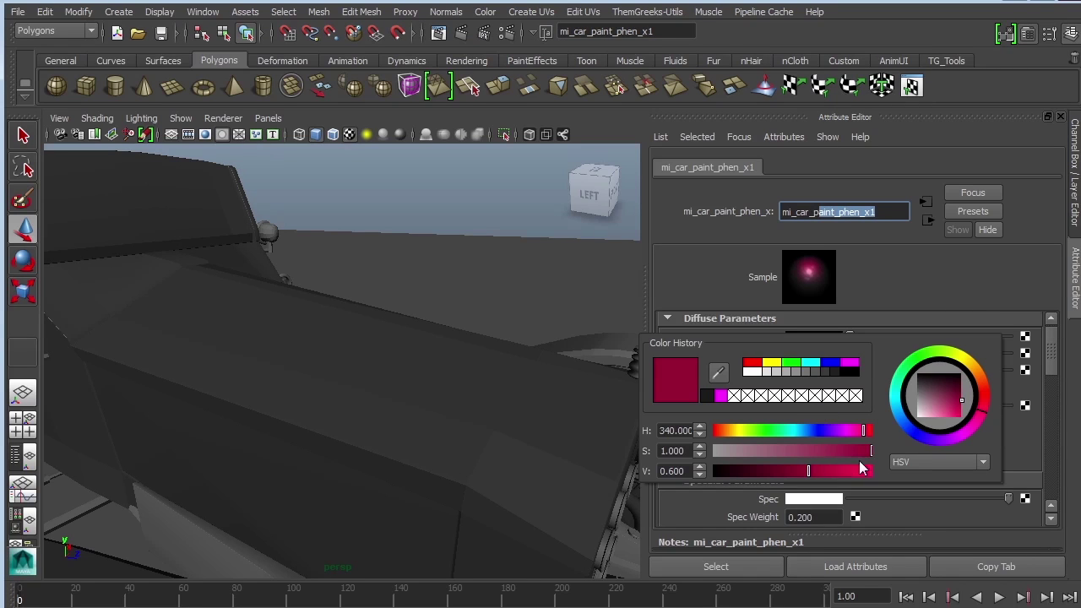
left_click(833, 362)
left_click_drag(854, 469, 747, 470)
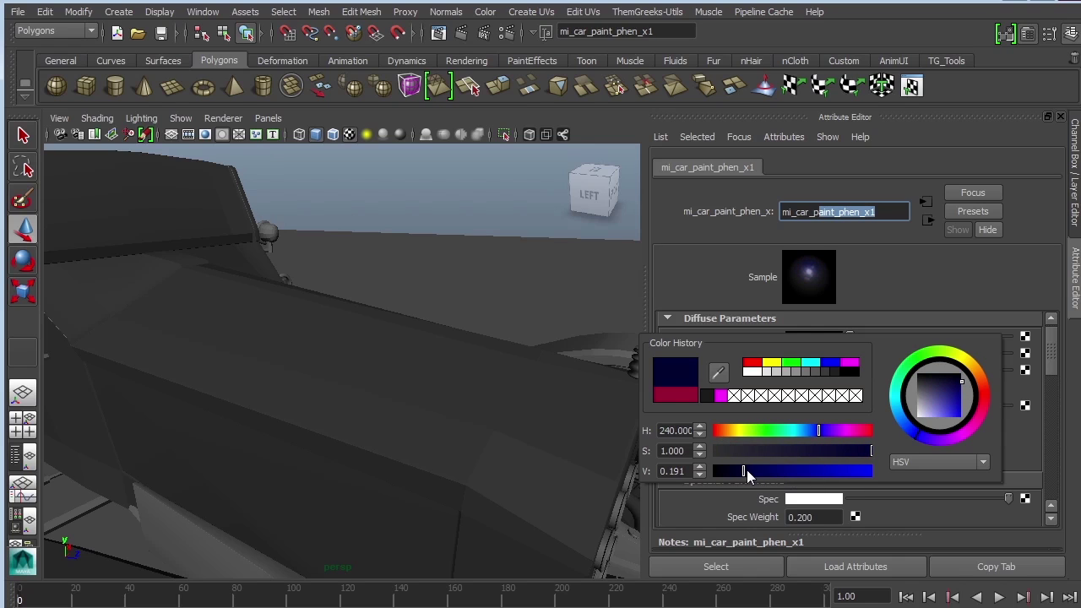
left_click_drag(841, 452, 826, 452)
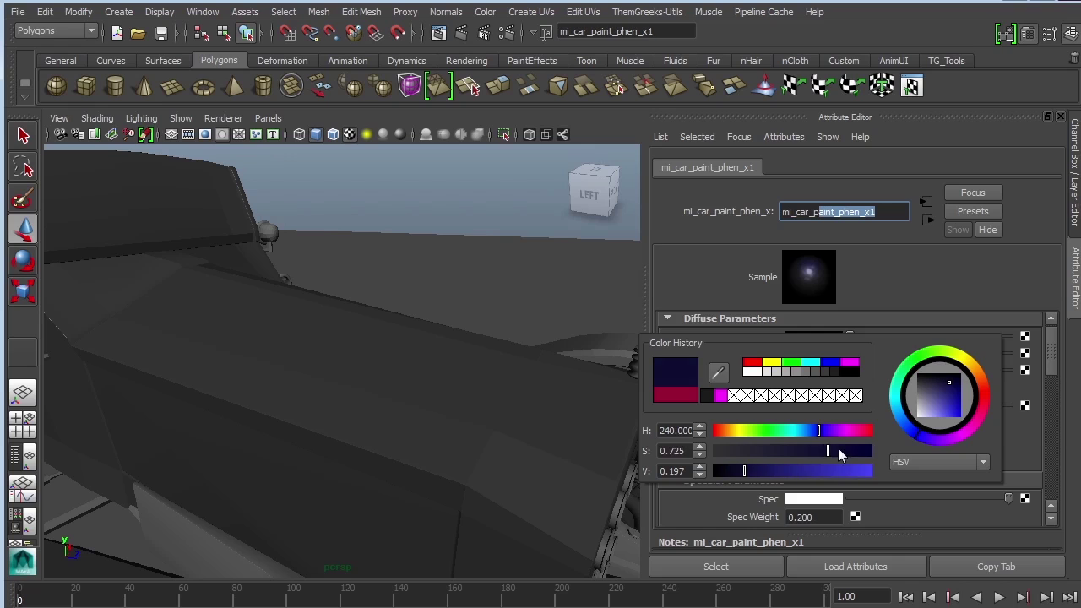
left_click(461, 35)
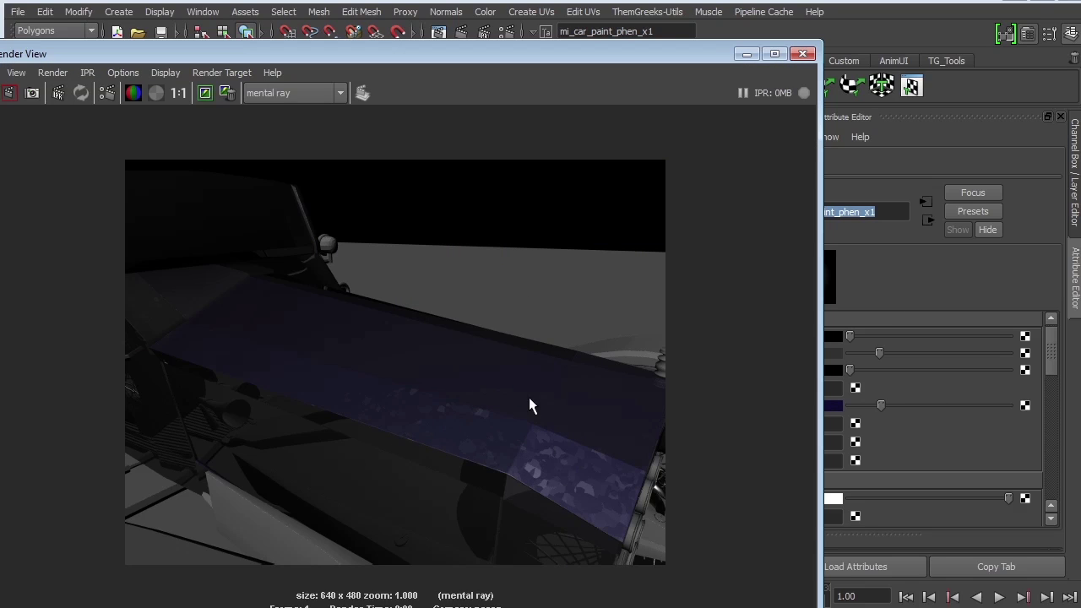
left_click(744, 54)
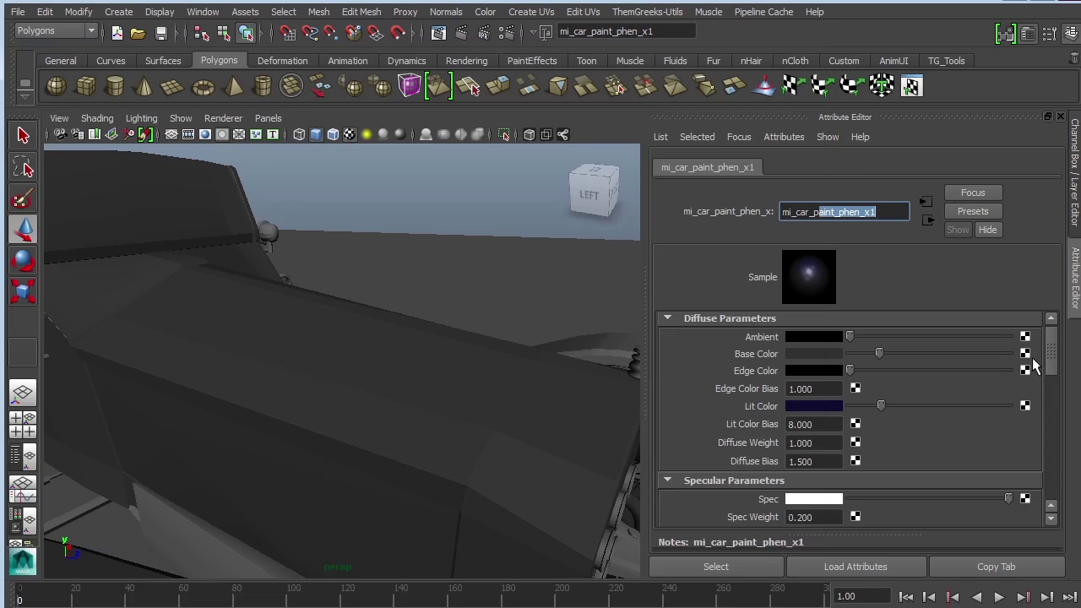
Set the car paint's Flake Scale to 0.009 and render the hood to check the finer flakes.
scroll(1052, 380, "down", 1)
left_click_drag(1051, 380, 1055, 438)
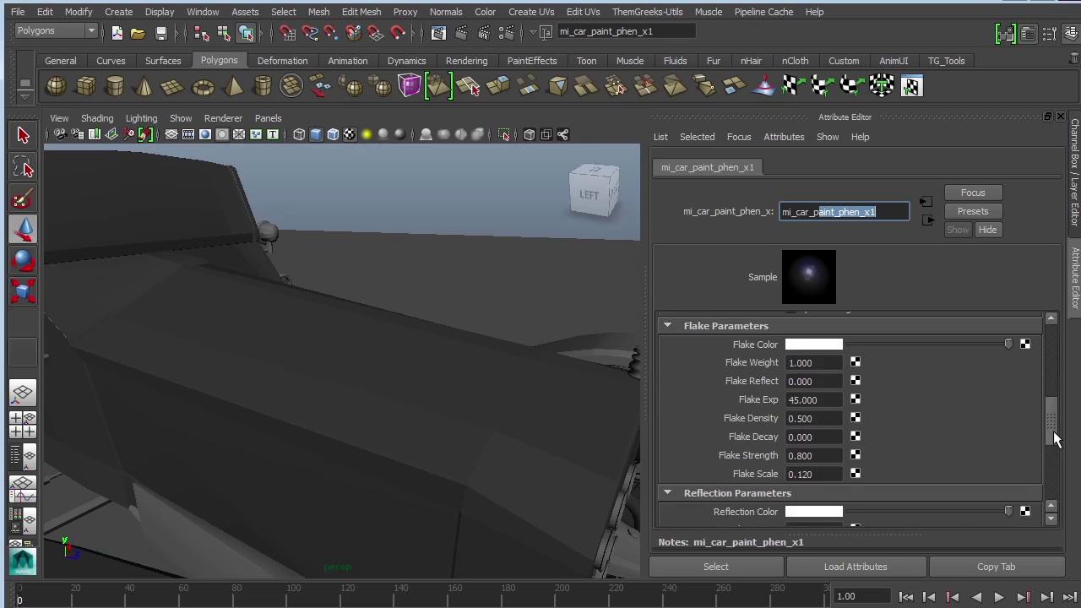
left_click(819, 475)
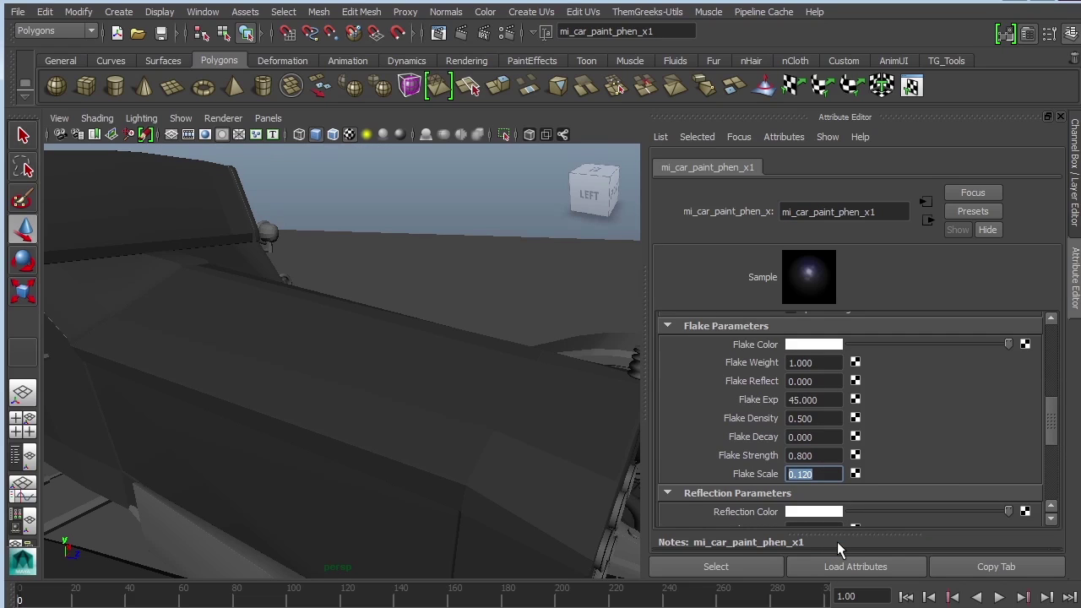
type("0.009")
key("Return")
left_click(461, 34)
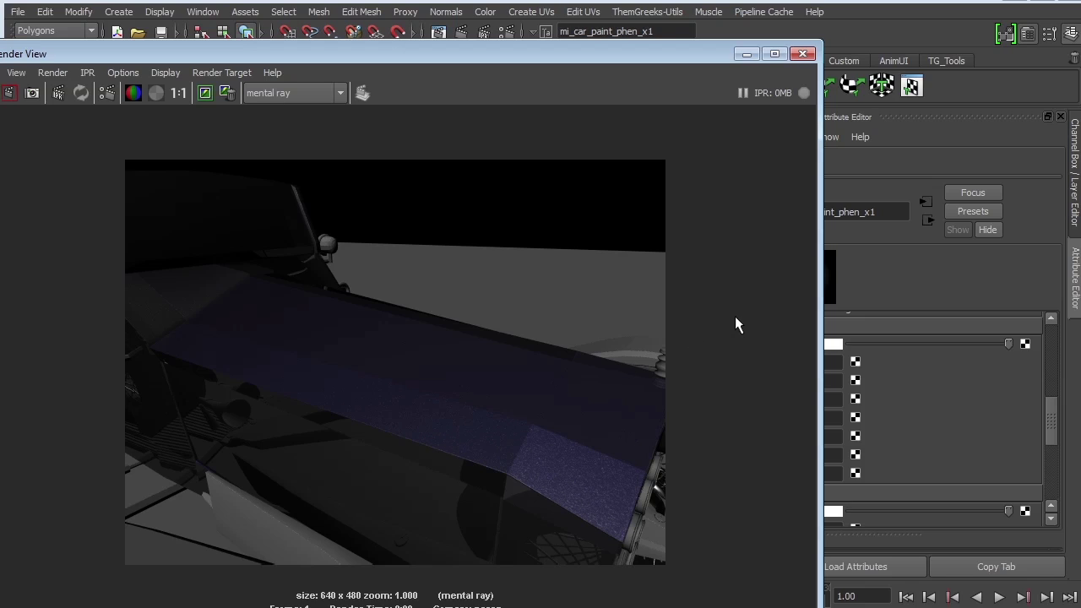
left_click(749, 54)
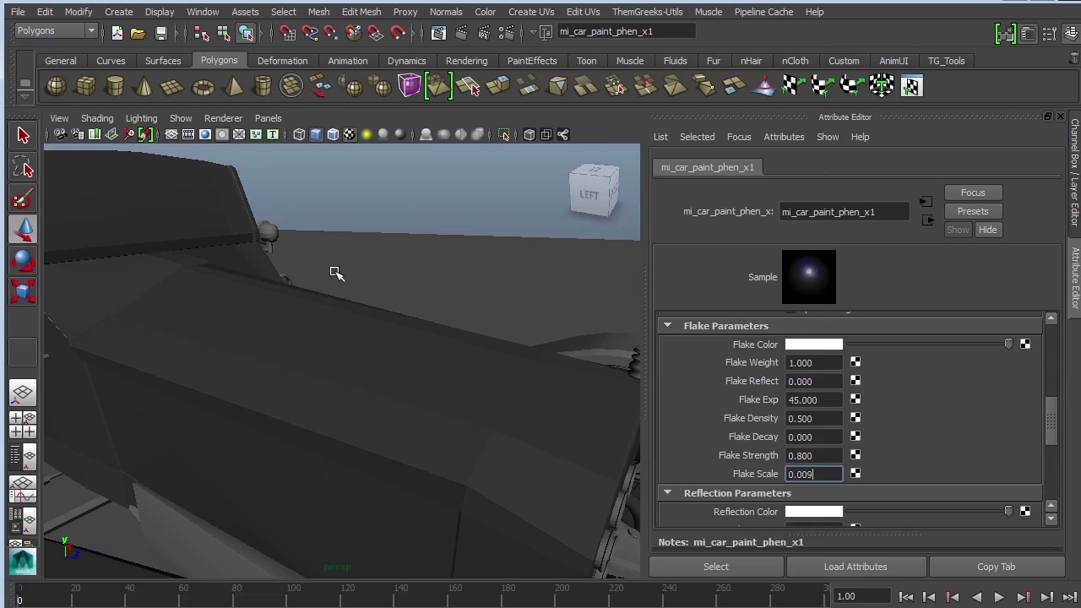
Select the windshield faces of the body mesh, assign the existing glass material to them again, and clear the selection.
left_click_drag(481, 289, 394, 285, "alt")
left_click(411, 282)
right_click_drag(411, 282, 422, 326)
left_click_drag(422, 325, 367, 295, "alt")
left_click_drag(201, 227, 458, 267)
right_click(490, 274)
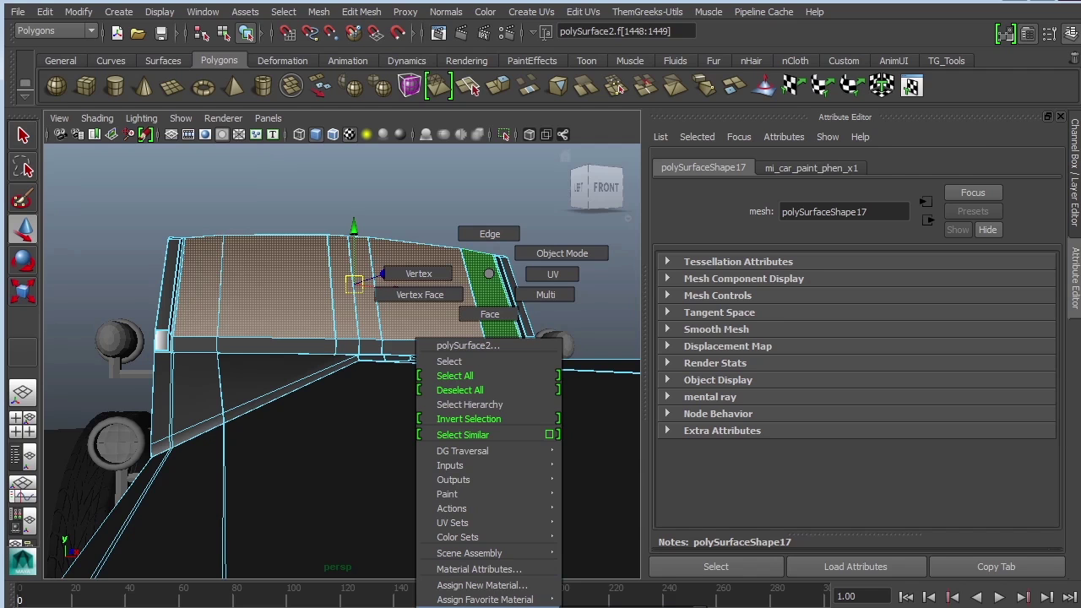
right_click_drag(489, 605, 625, 541)
left_click_drag(302, 380, 394, 360, "alt")
left_click(490, 313)
Frame the whole car in the perspective view and render it to check all materials together.
right_click_drag(539, 447, 312, 325, "alt")
middle_click_drag(387, 367, 326, 336, "alt")
right_click_drag(431, 393, 456, 342, "alt")
left_click_drag(512, 278, 501, 293, "alt")
middle_click_drag(501, 293, 511, 247, "alt")
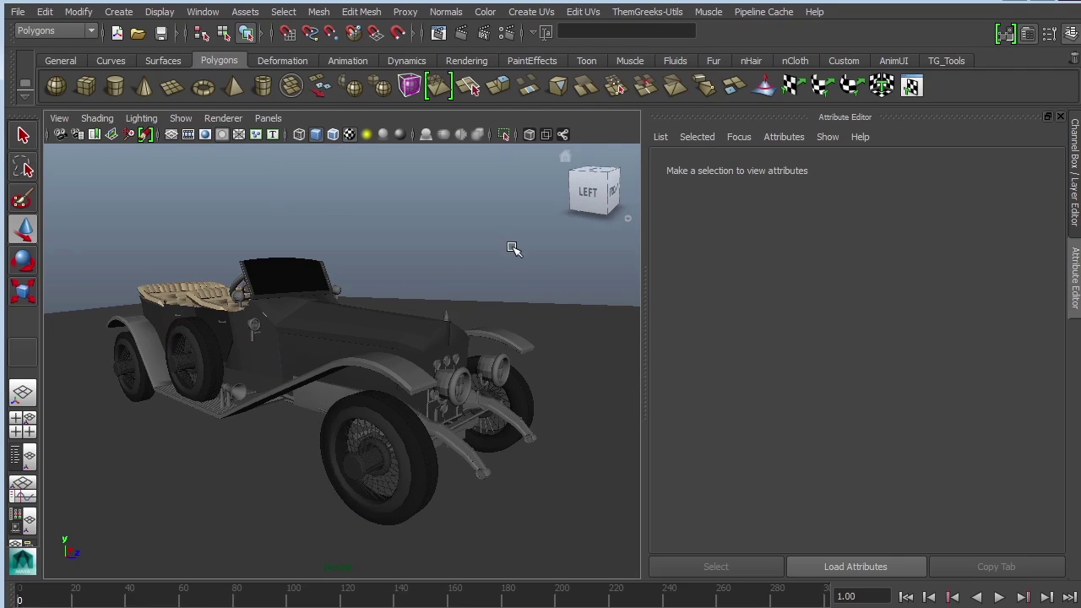
left_click(461, 32)
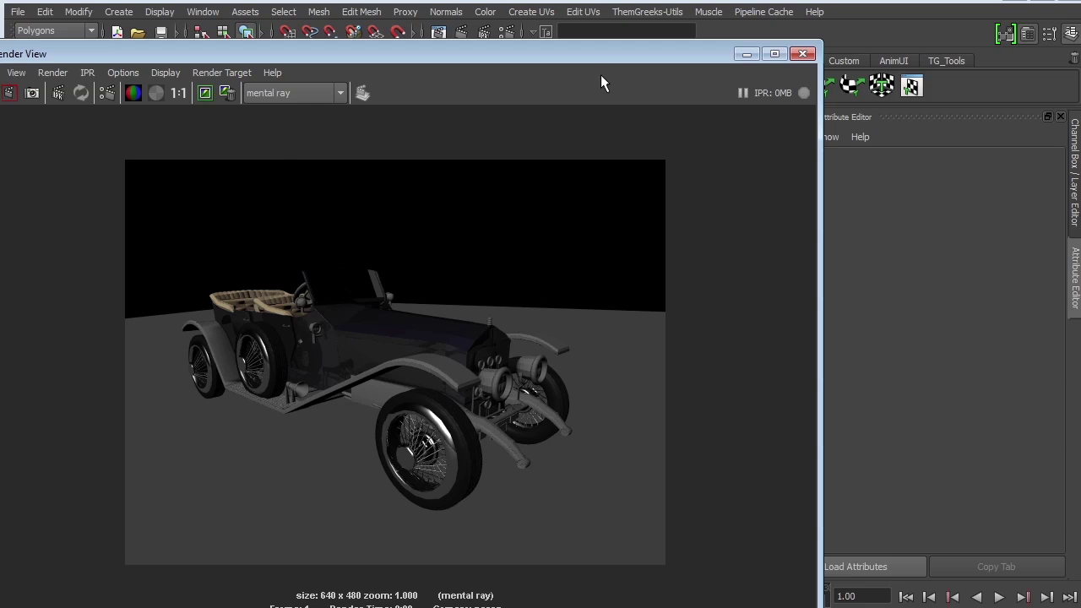
left_click(746, 53)
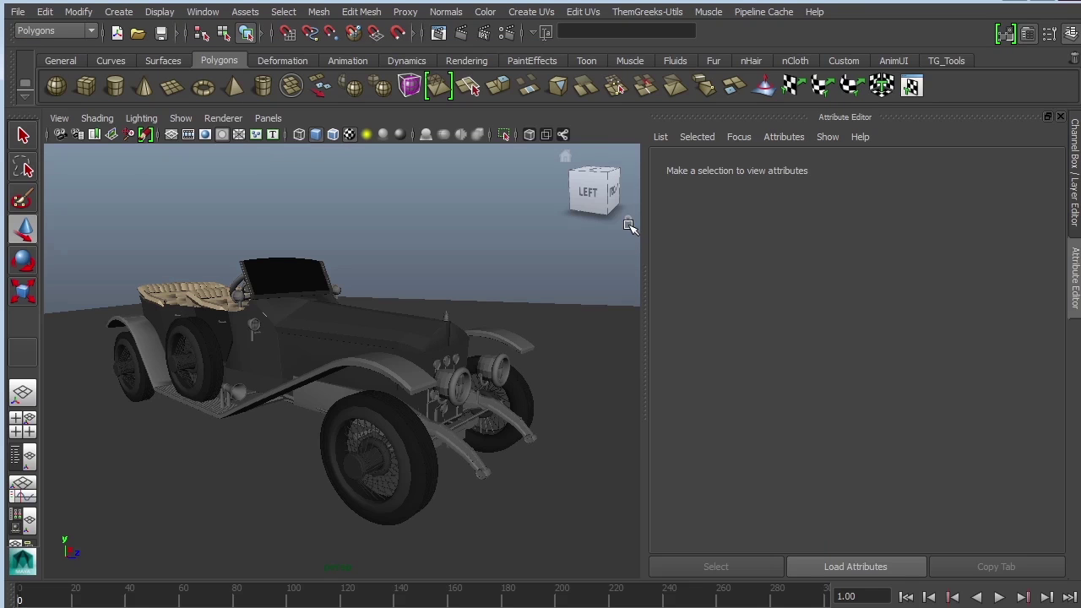
Set the perspective camera's environment Background Color to light blue (hue 193.241, saturation 0.494, value 0.843) and render the car.
left_click(59, 134)
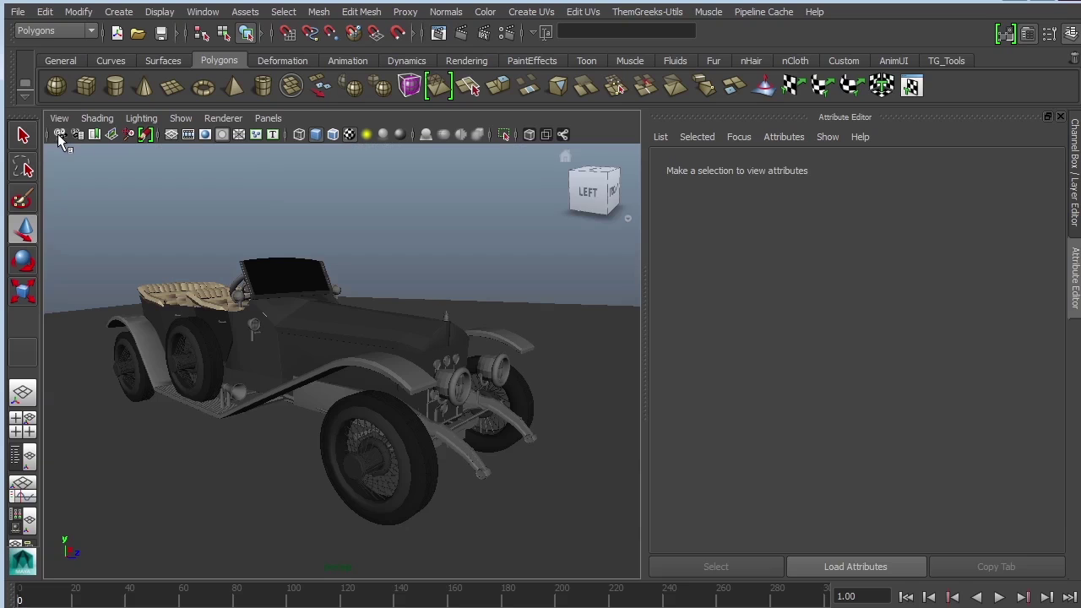
left_click_drag(1052, 350, 1054, 460)
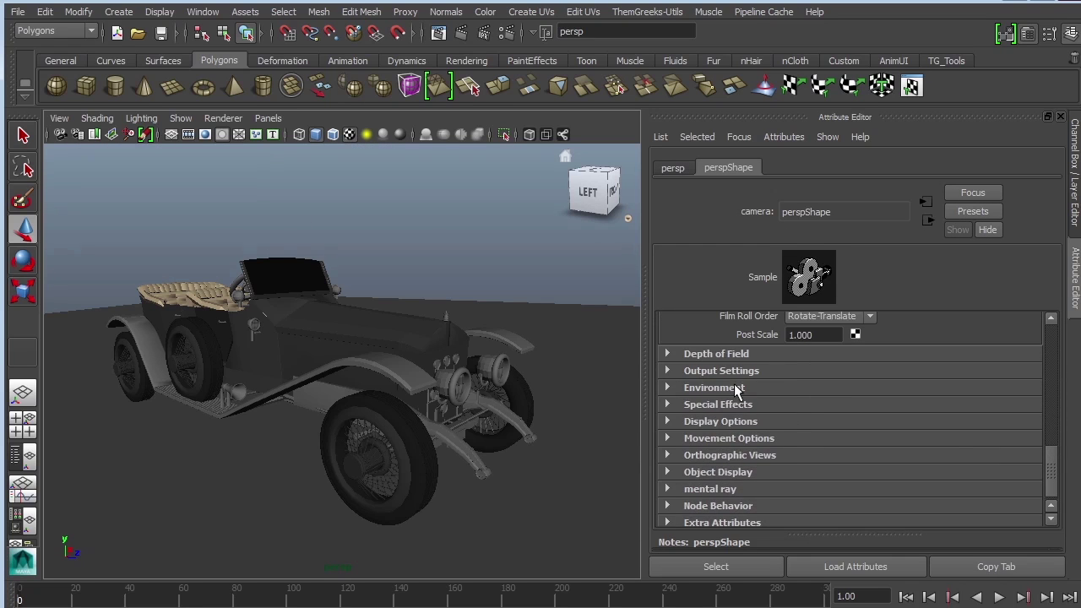
left_click(734, 385)
left_click(816, 406)
left_click(794, 429)
left_click_drag(902, 394, 985, 401)
left_click_drag(870, 449, 797, 452)
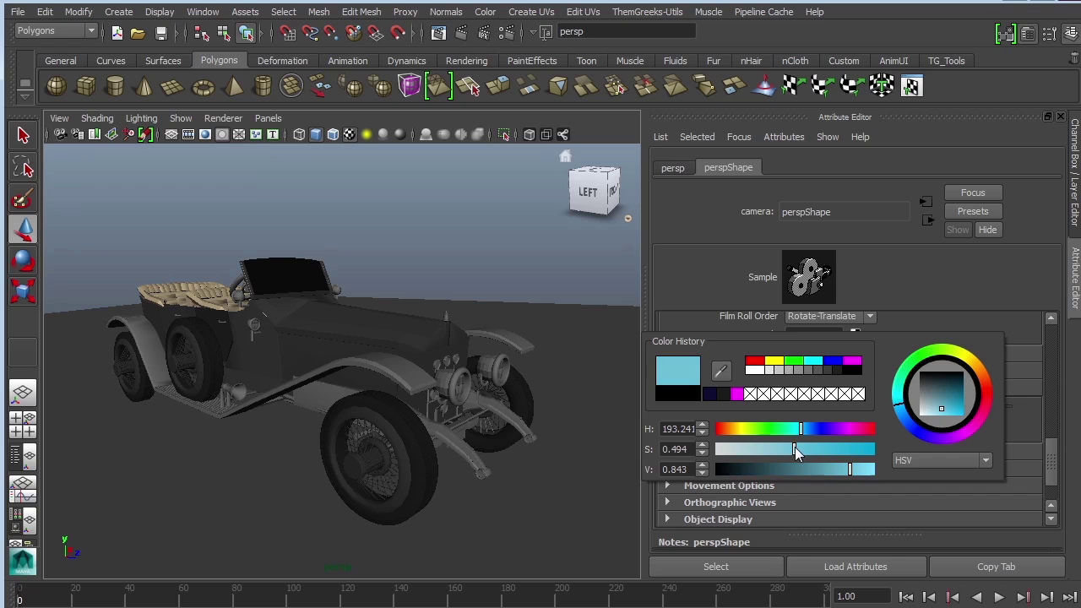
left_click(456, 32)
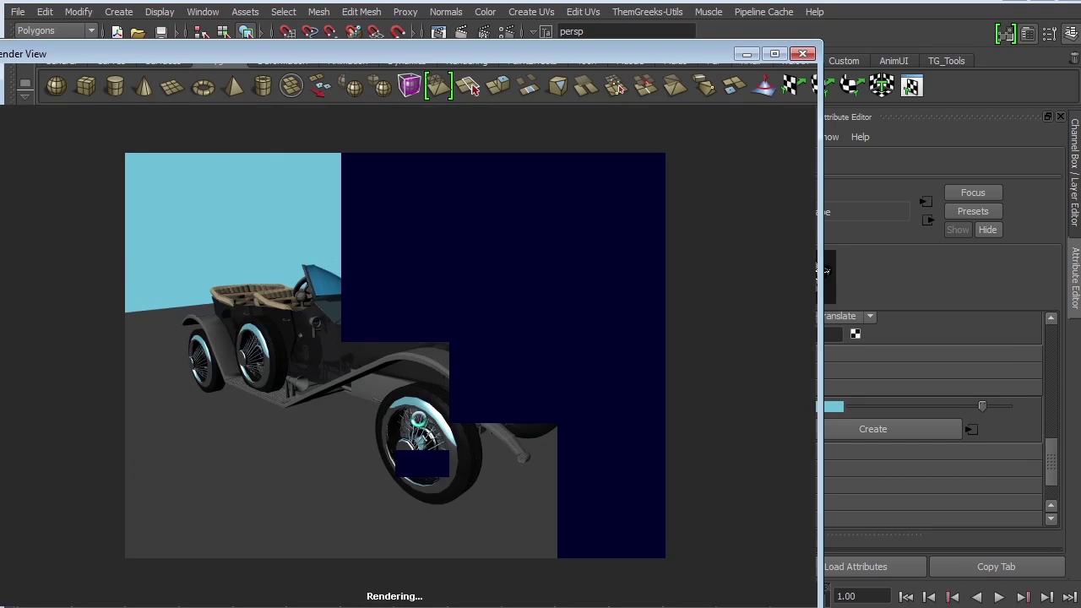